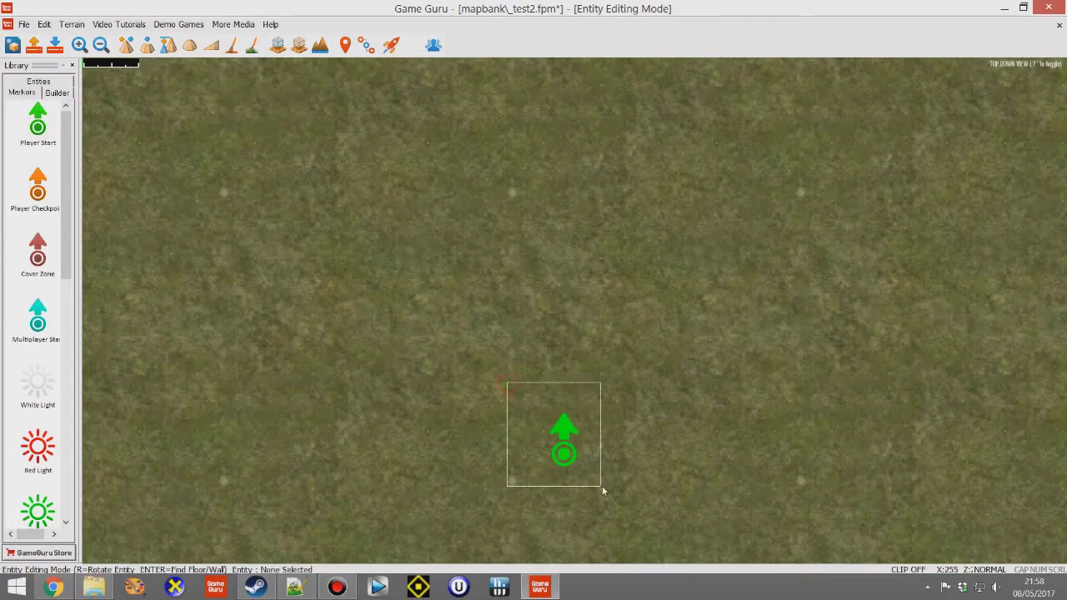
- Set the player start marker's starting weapon to modern\colt1911 and apply the change
left_click(617, 352)
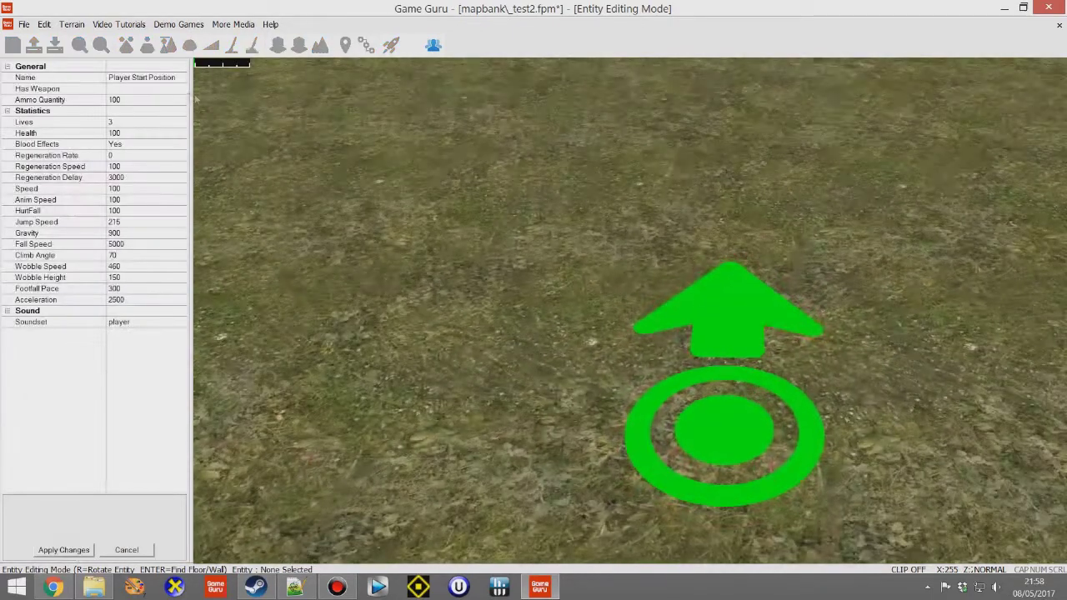
left_click(178, 89)
left_click(182, 88)
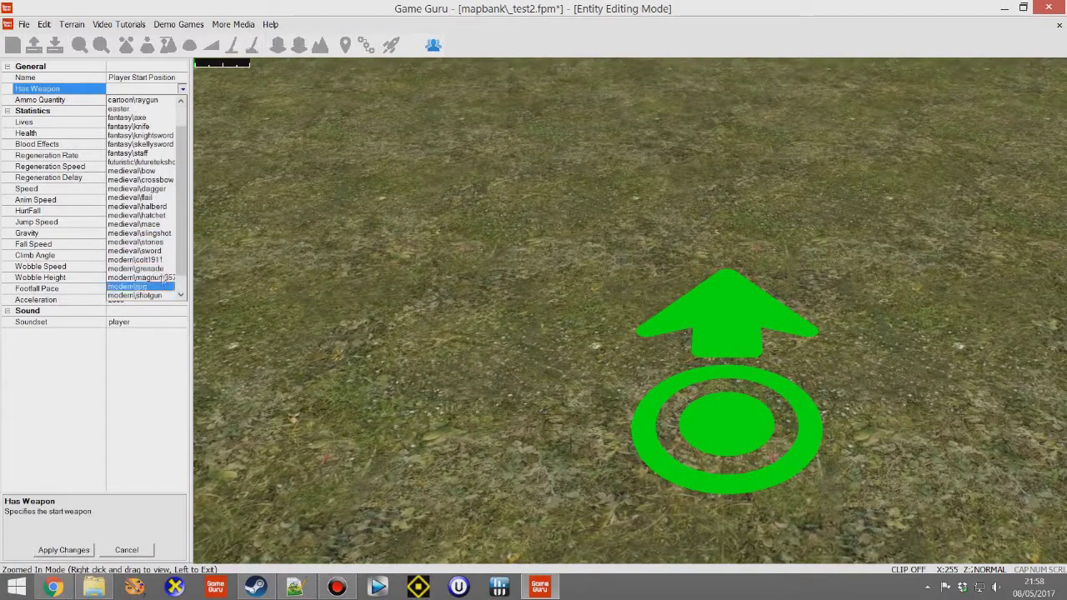
left_click(154, 259)
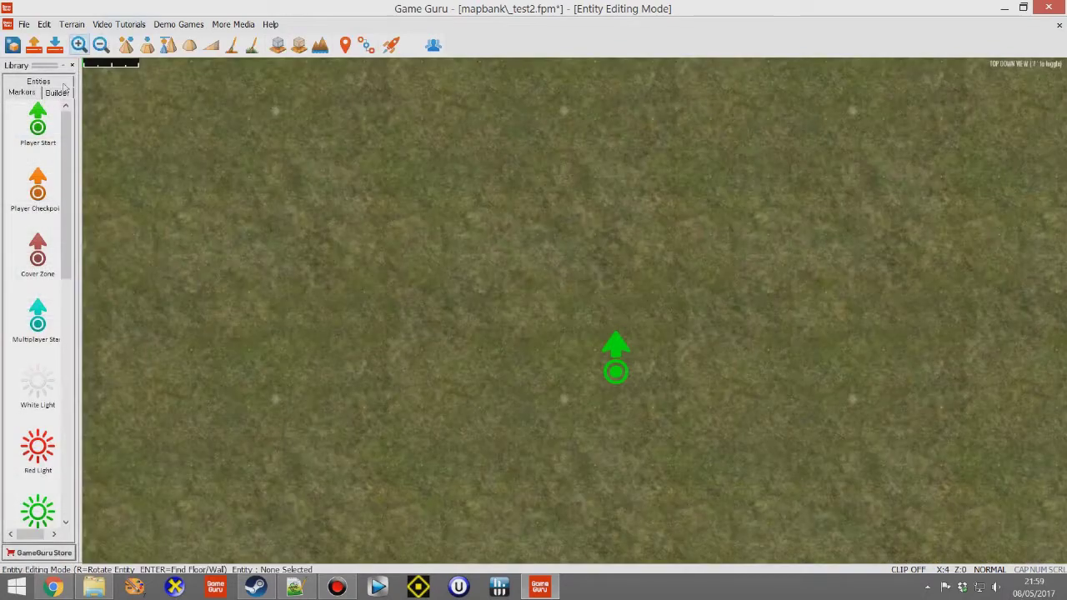
- Add the Masked Soldier from the Characters entity library and place it on the terrain ahead of the player start
left_click(34, 82)
left_click(37, 117)
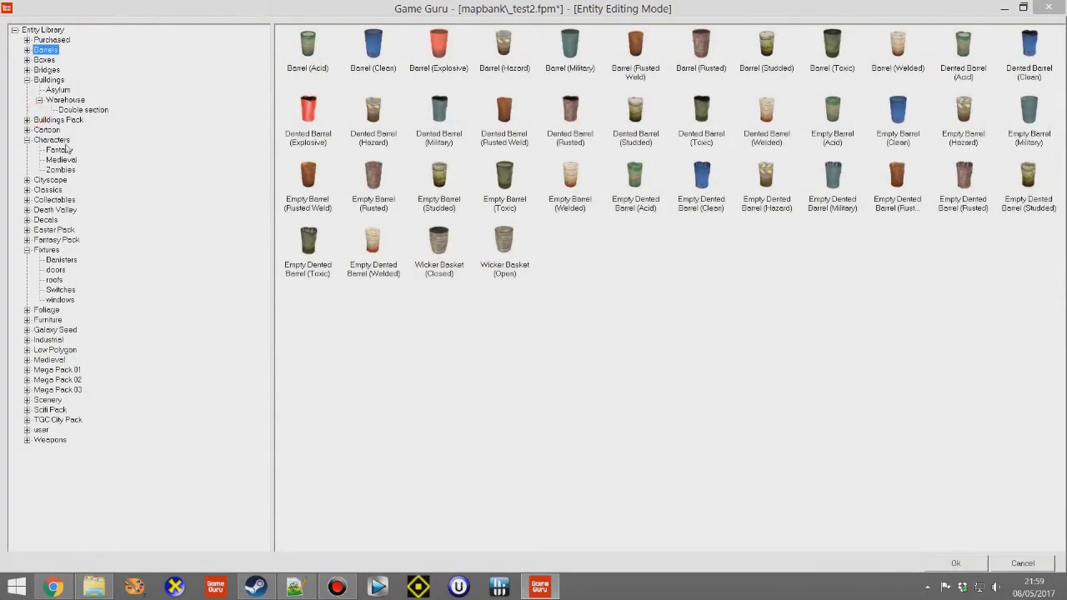
left_click(60, 140)
double_click(772, 49)
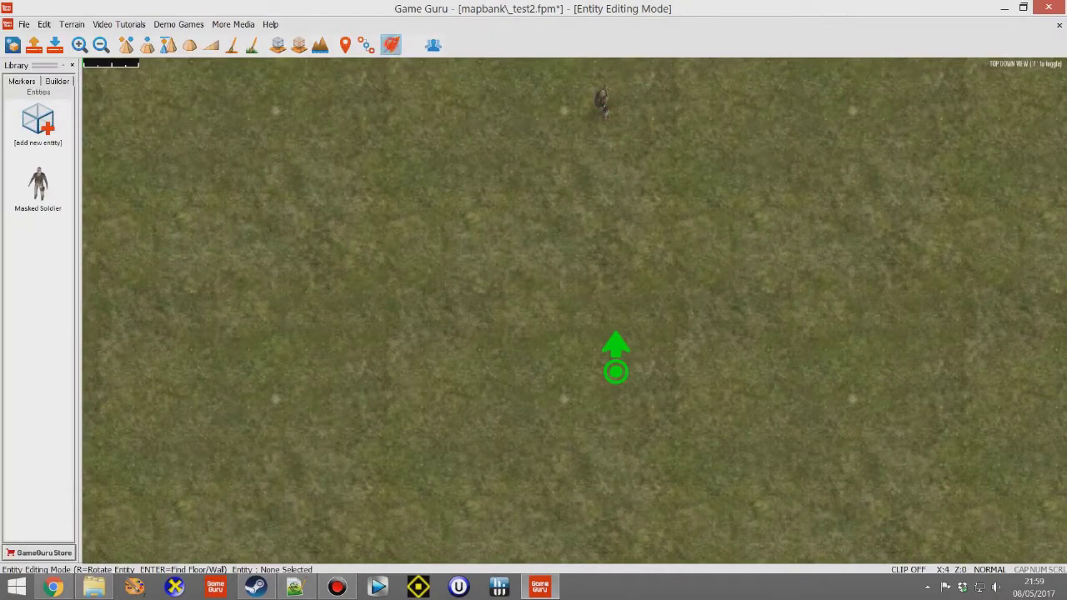
- Test the level with Debug Visuals raised, walk up to the soldier to examine its detection area, and return to the editor
left_click(391, 45)
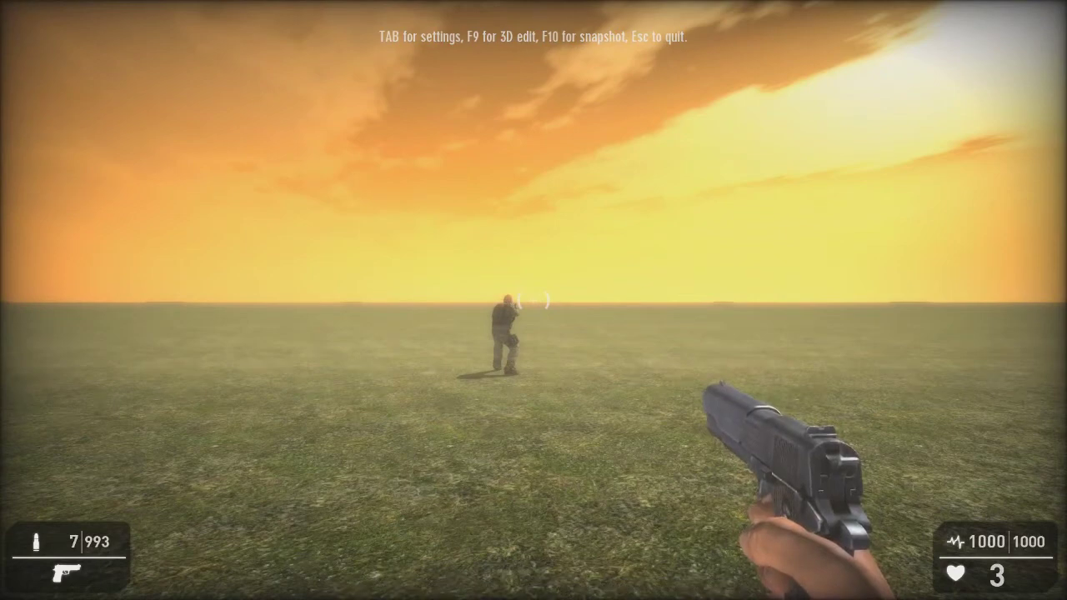
key("Tab")
key("Tab")
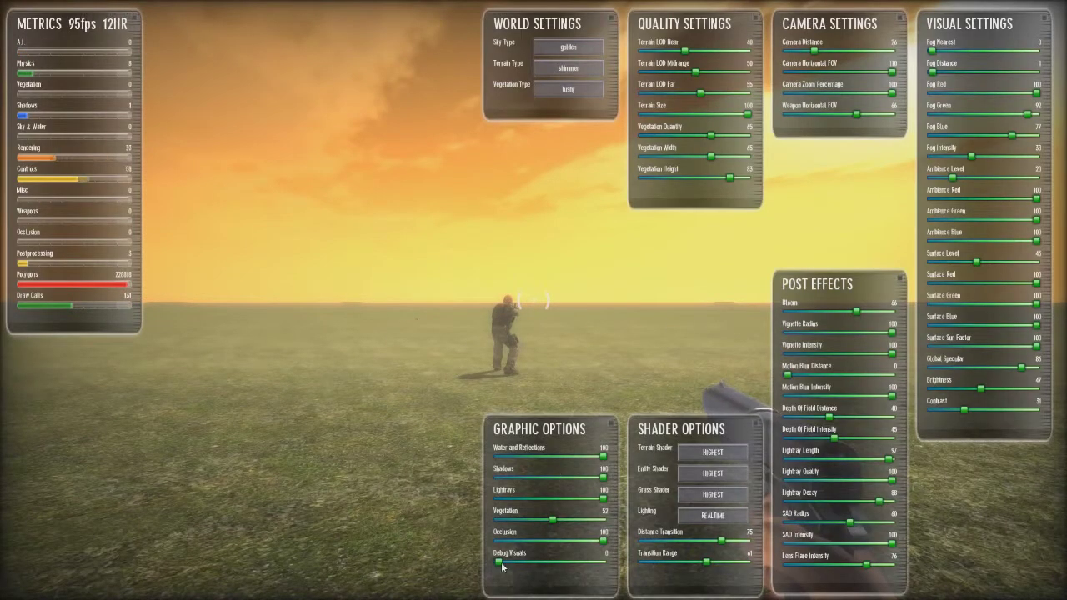
left_click_drag(516, 567, 542, 565)
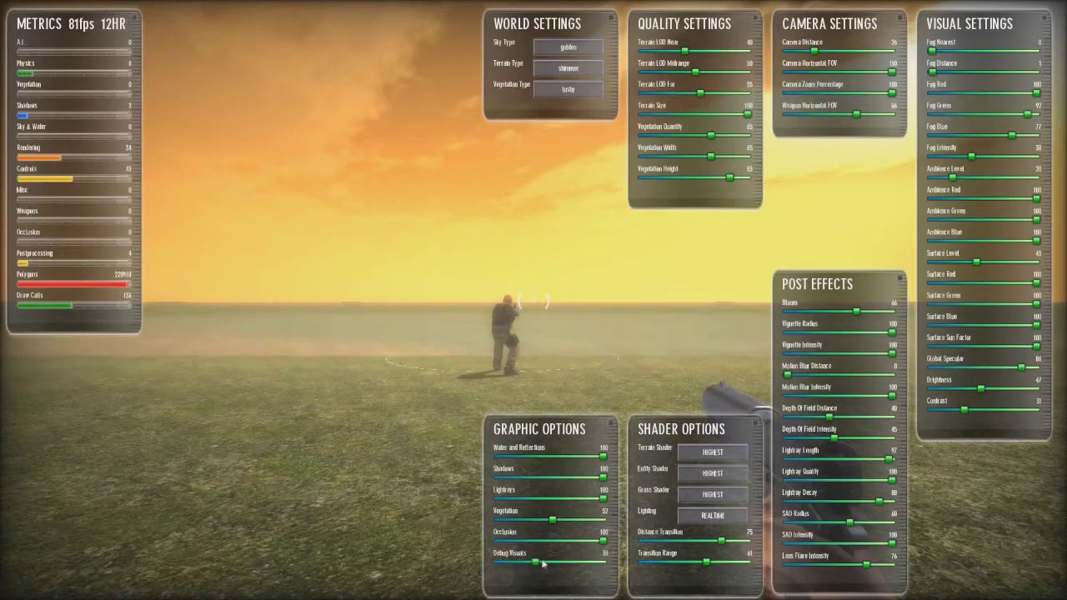
key("F1")
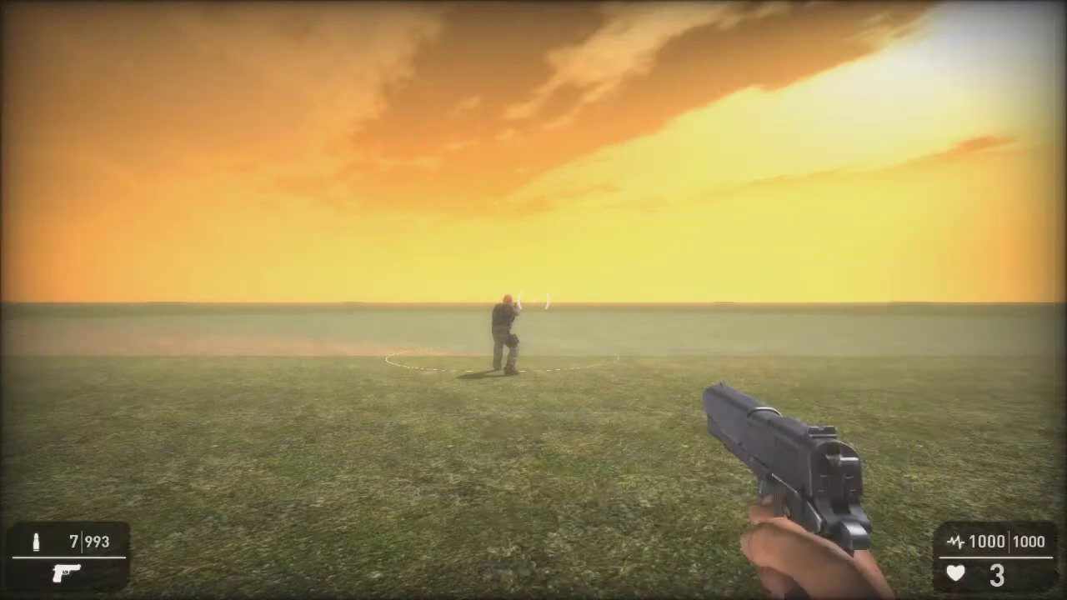
key("w")
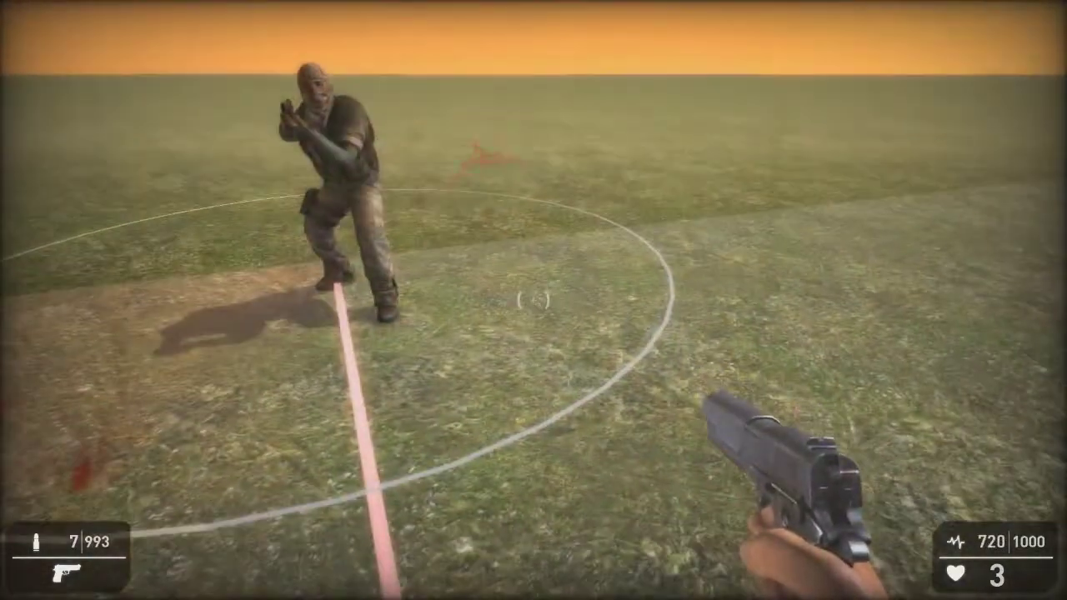
key("Escape")
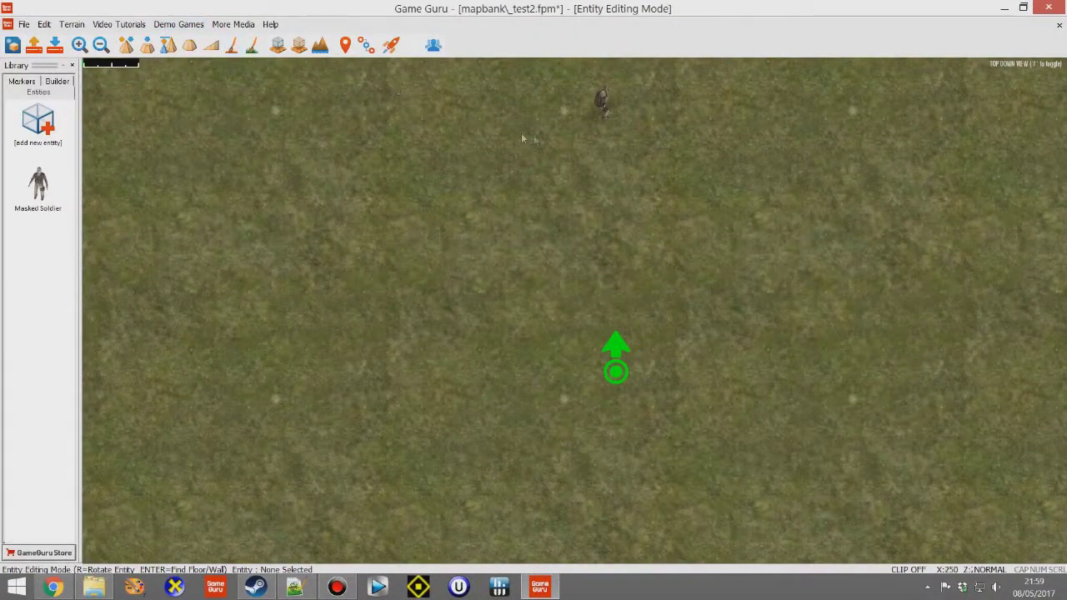
- Set the Masked Soldier's View Range to 500 in its properties and apply the change
left_click(565, 120)
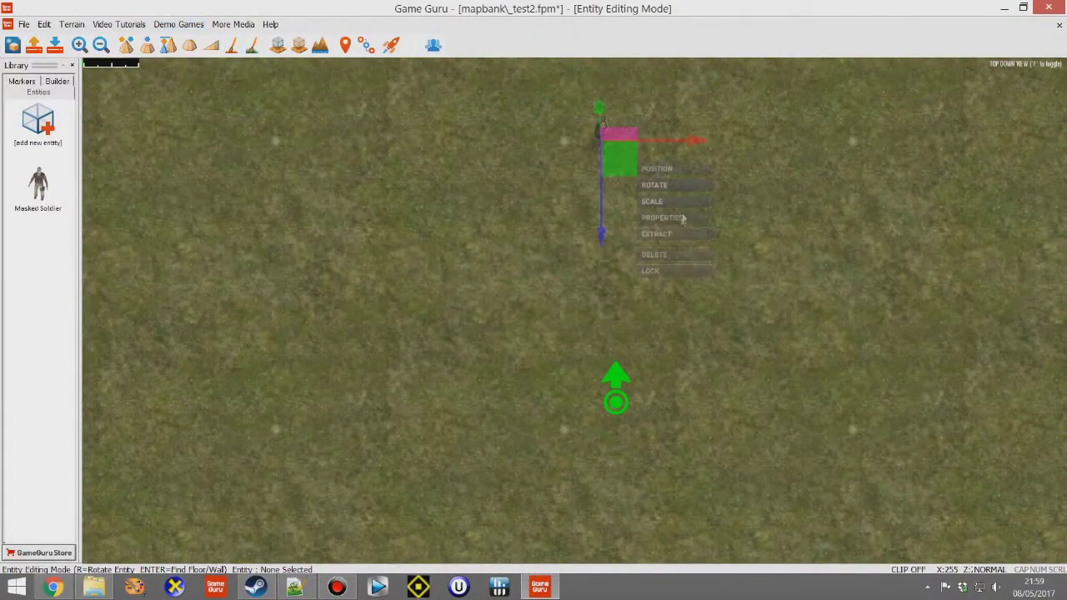
left_click(662, 217)
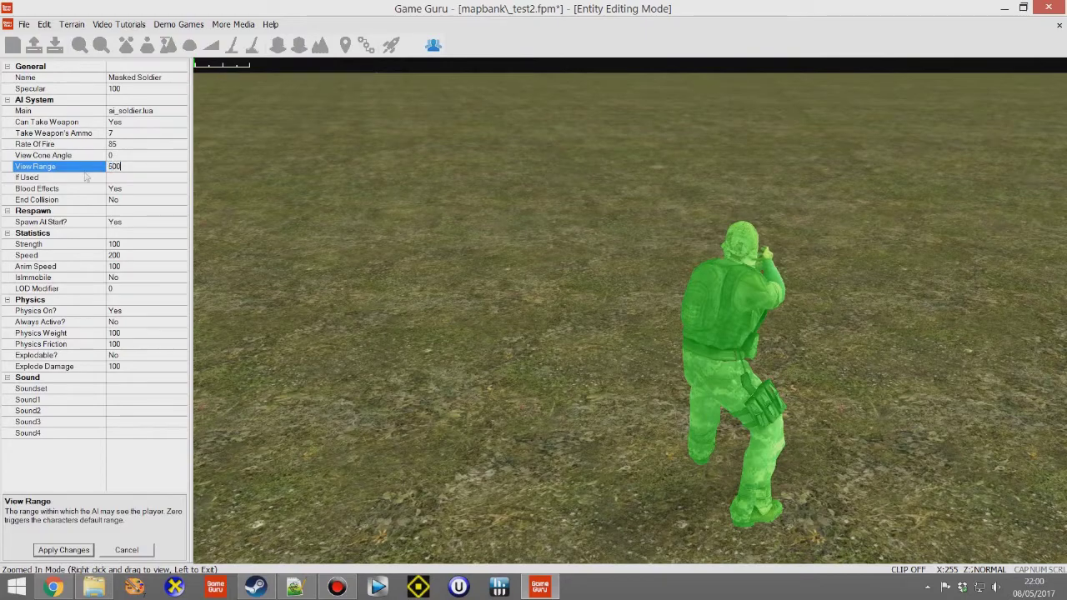
left_click(469, 101)
- Test the level with debug visuals on, move around the soldier to check the 500 view range, and quit the test
left_click(391, 45)
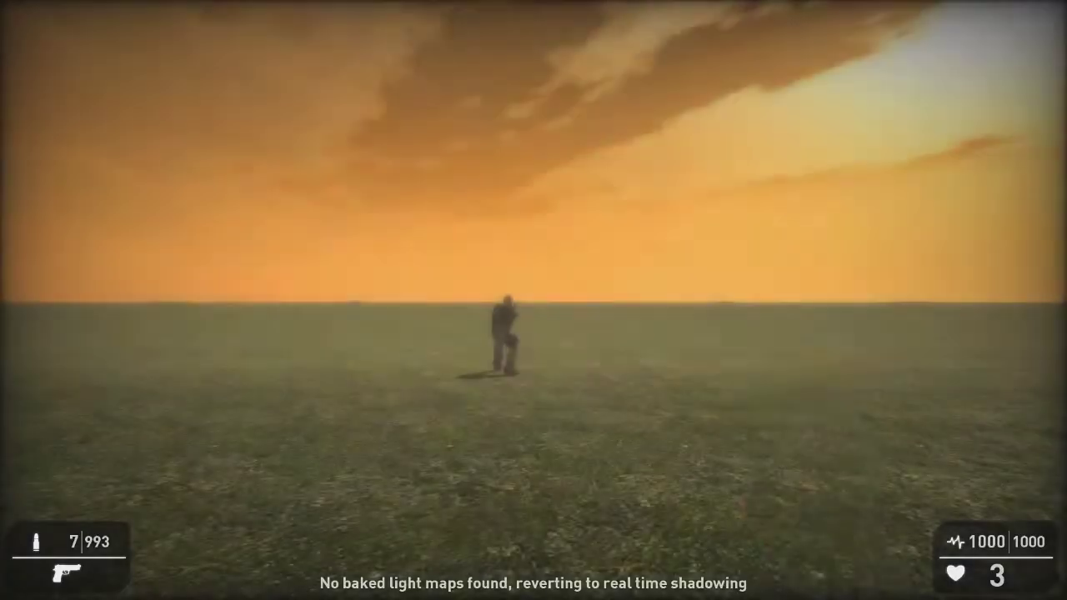
key("Tab")
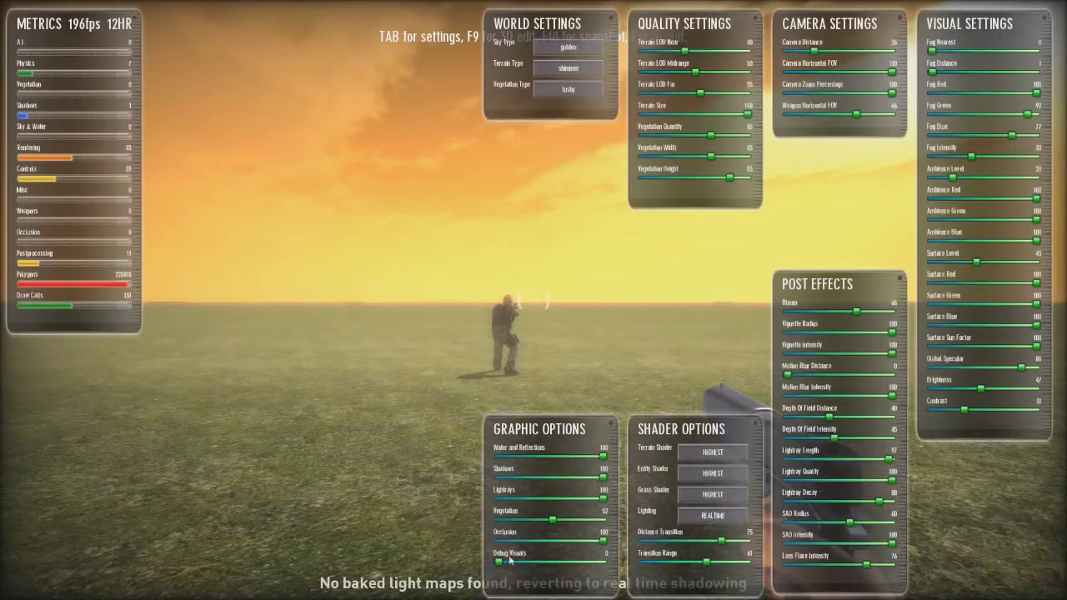
key("Tab")
key("w")
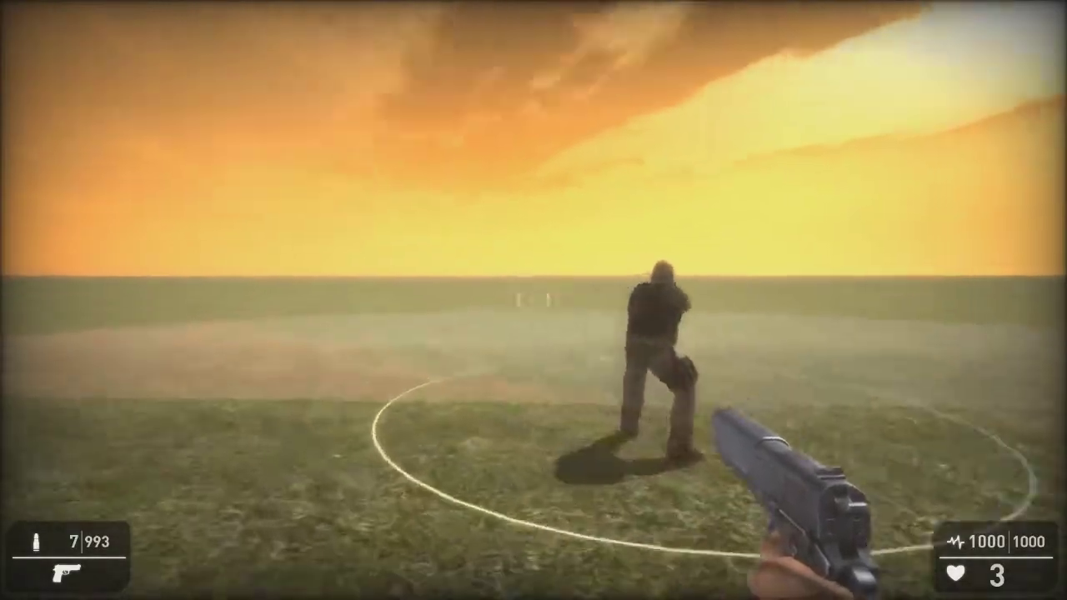
key("a")
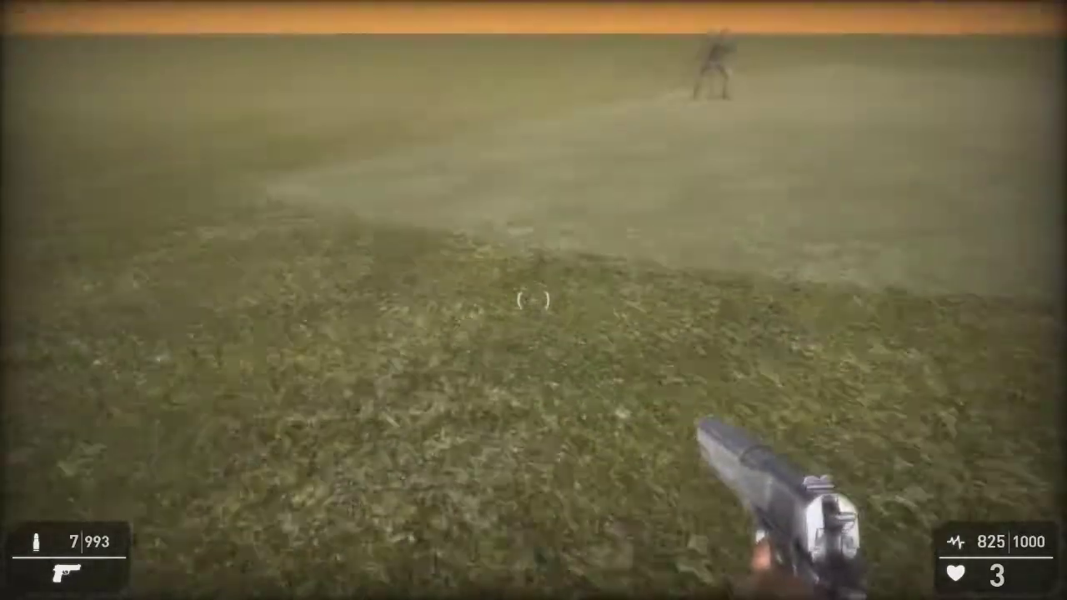
key("w")
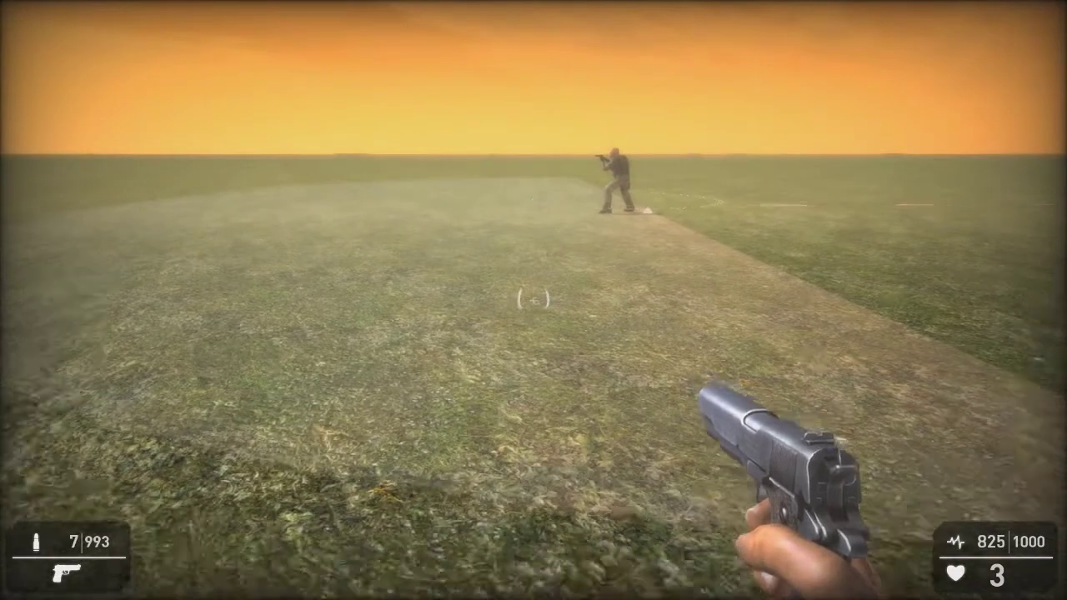
key("Escape")
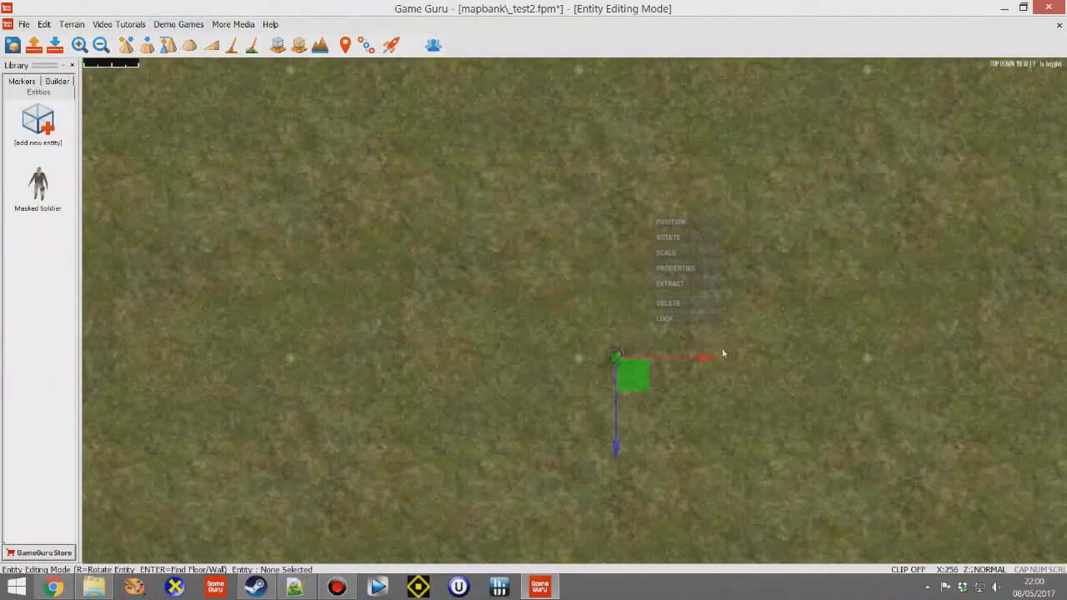
- Set the Masked Soldier's View Cone Angle to 40 in its properties and apply the change
left_click(676, 267)
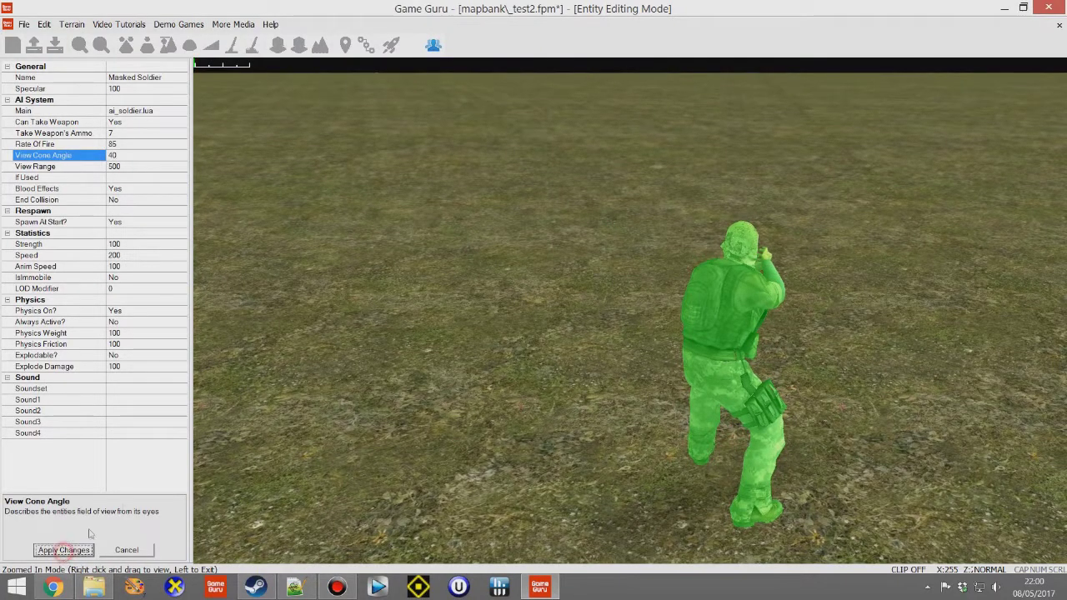
left_click(448, 181)
- Run a test game with debug visuals on and move in front of and behind the soldier to examine the 40-degree view cone
left_click(397, 45)
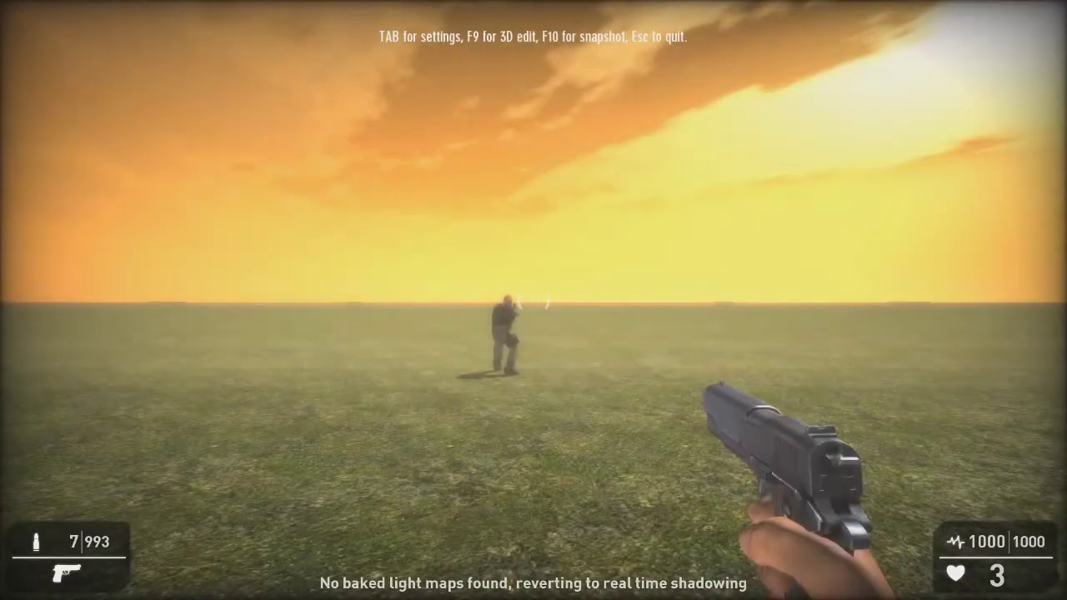
key("Tab")
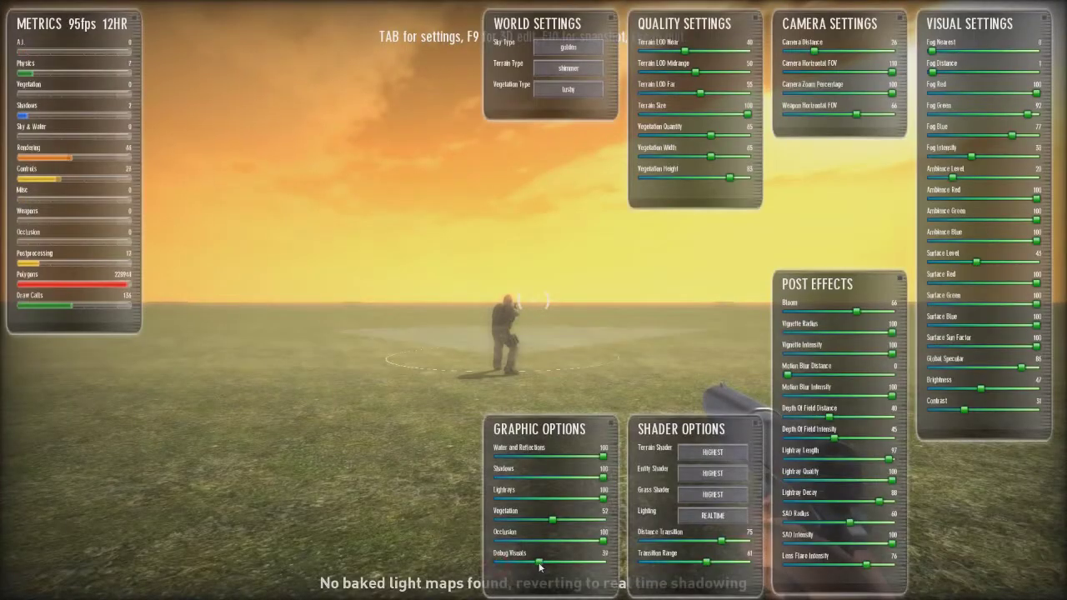
key("Tab")
key("w")
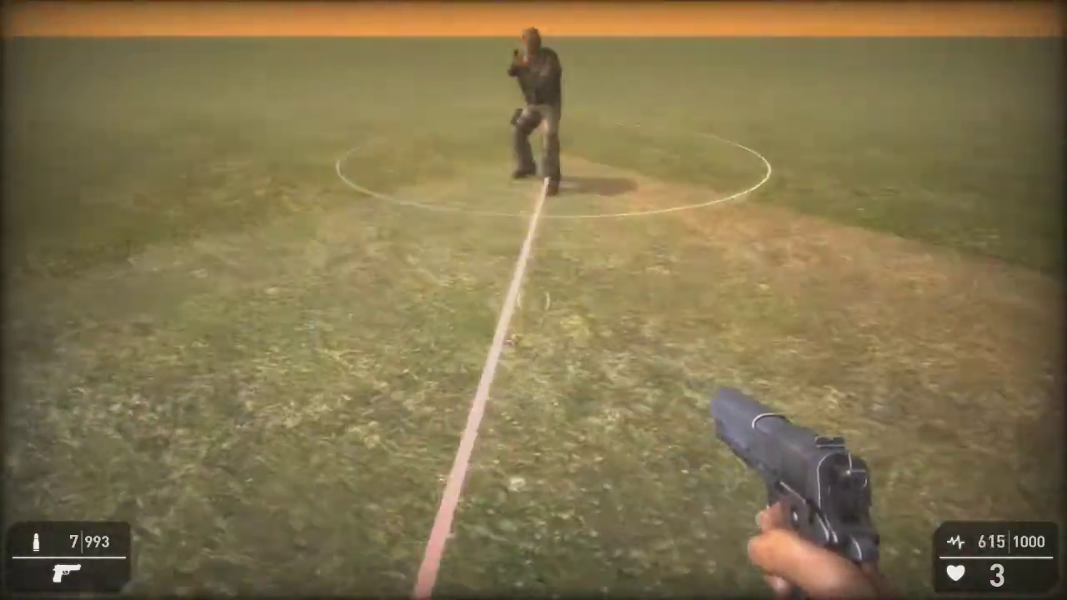
key("s")
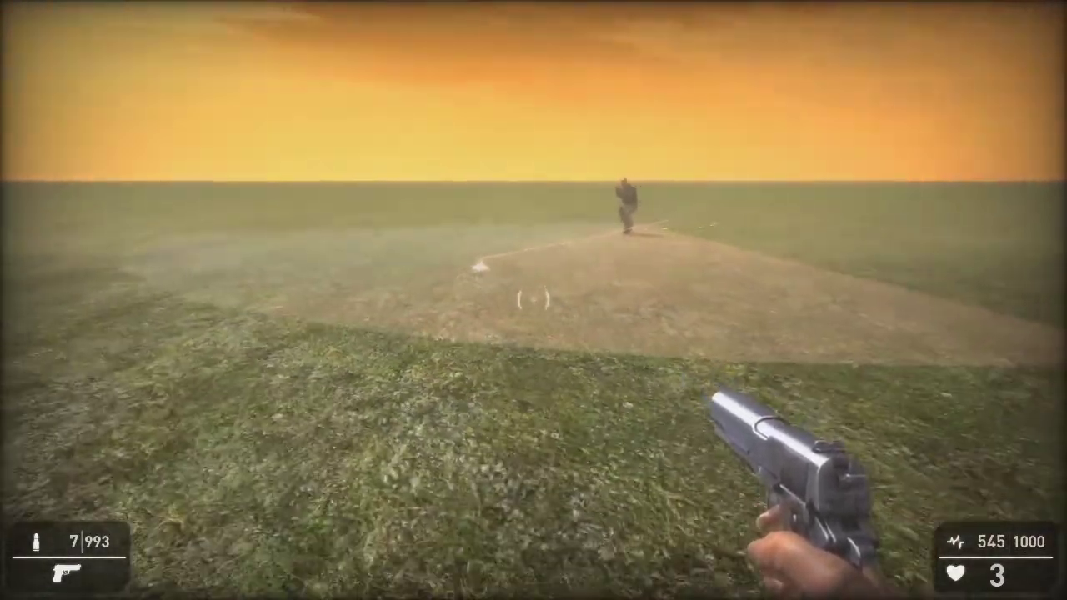
key("w")
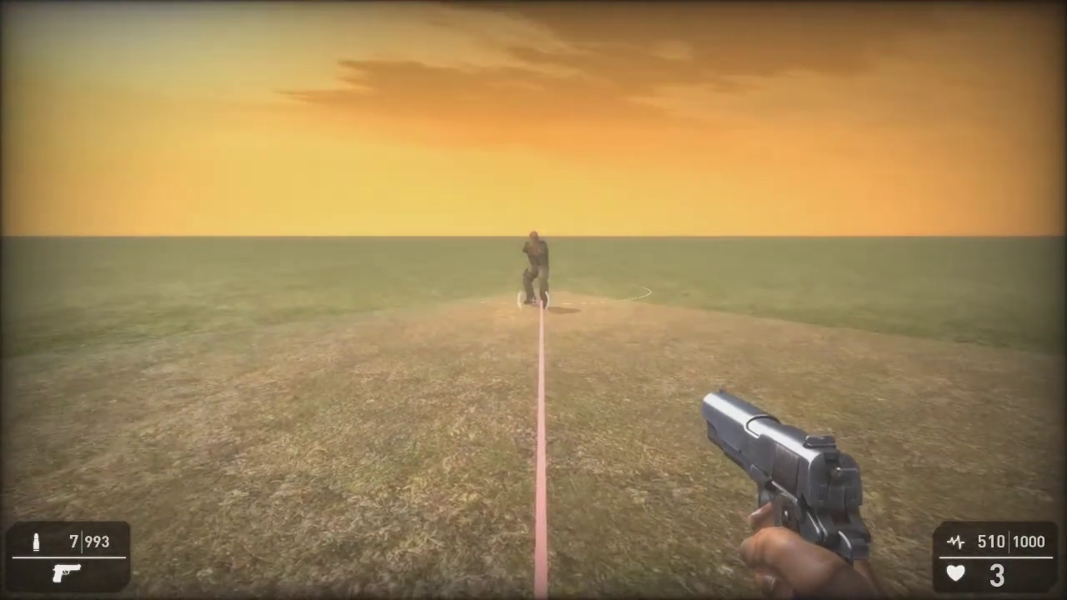
key("a")
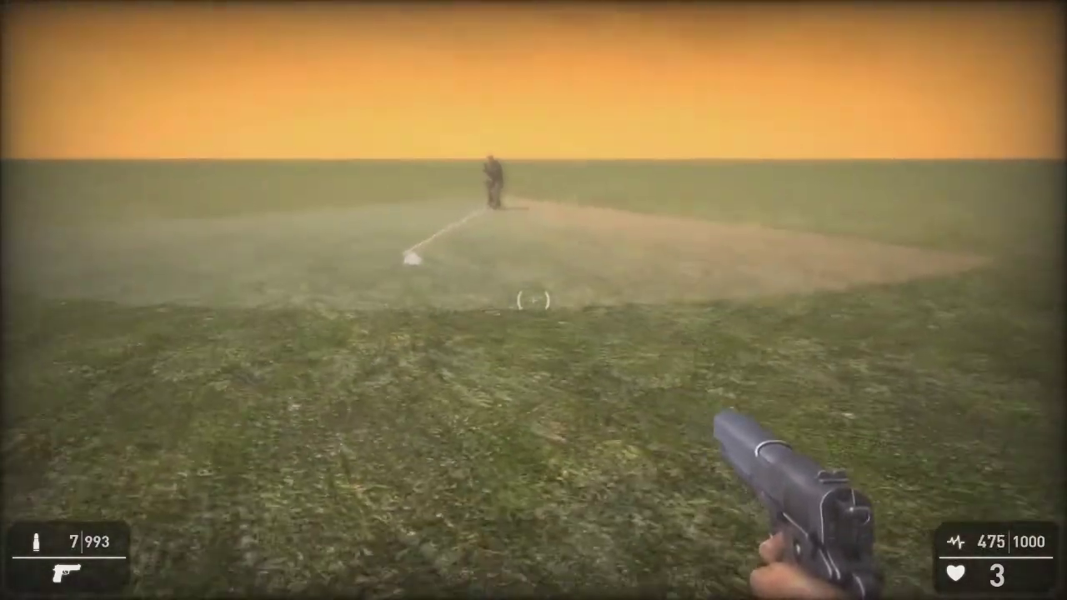
key("d")
key("d")
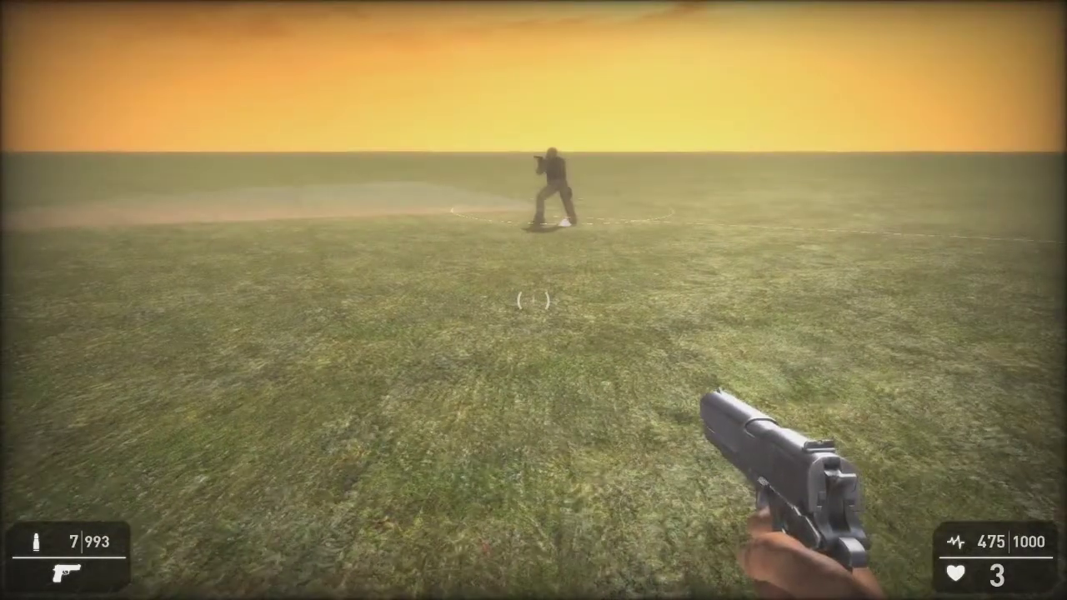
key("w")
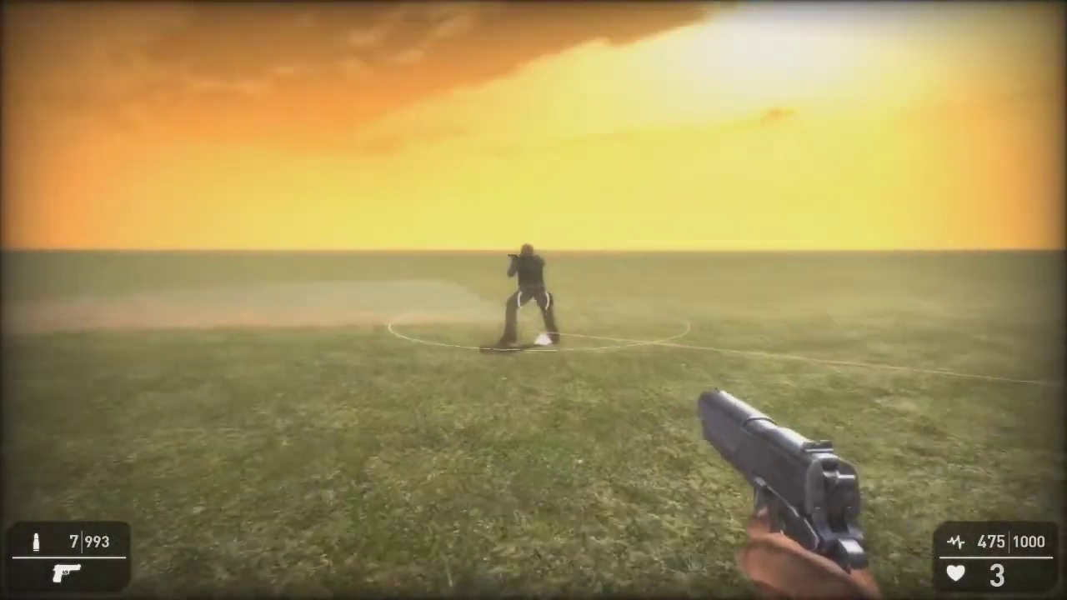
- Fire at the soldier to check its reaction, evade its view cone, shoot it dead, reload, and exit the test game
left_click(534, 297)
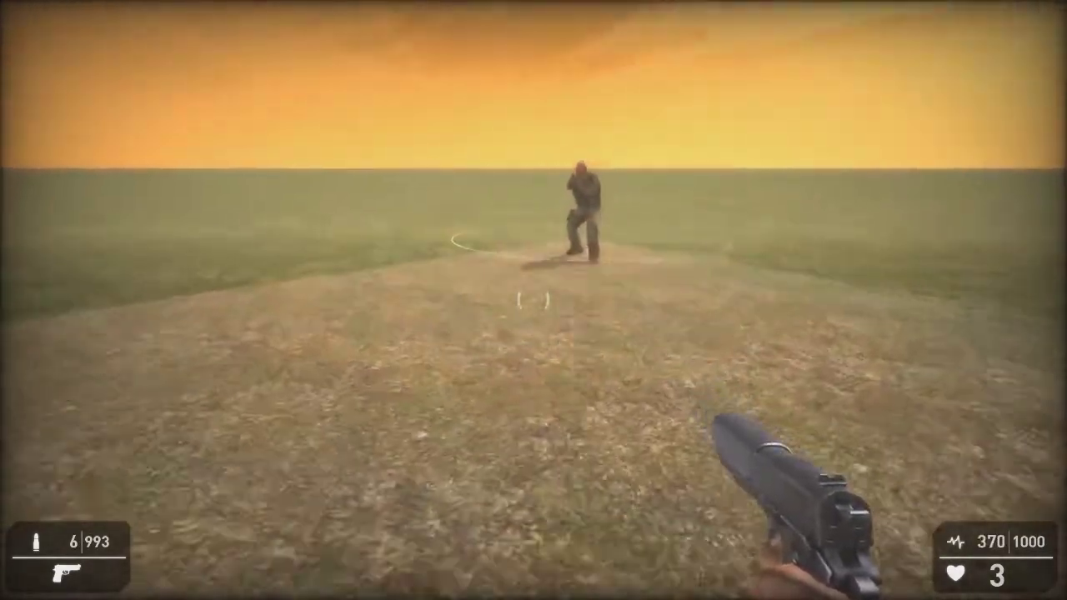
key("s")
key("d")
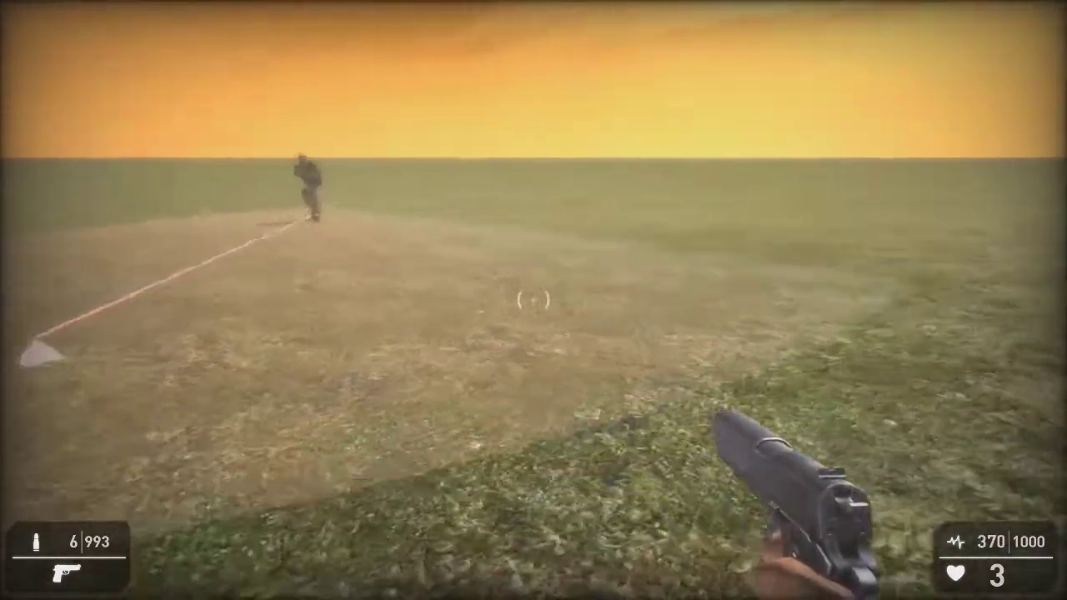
key("s")
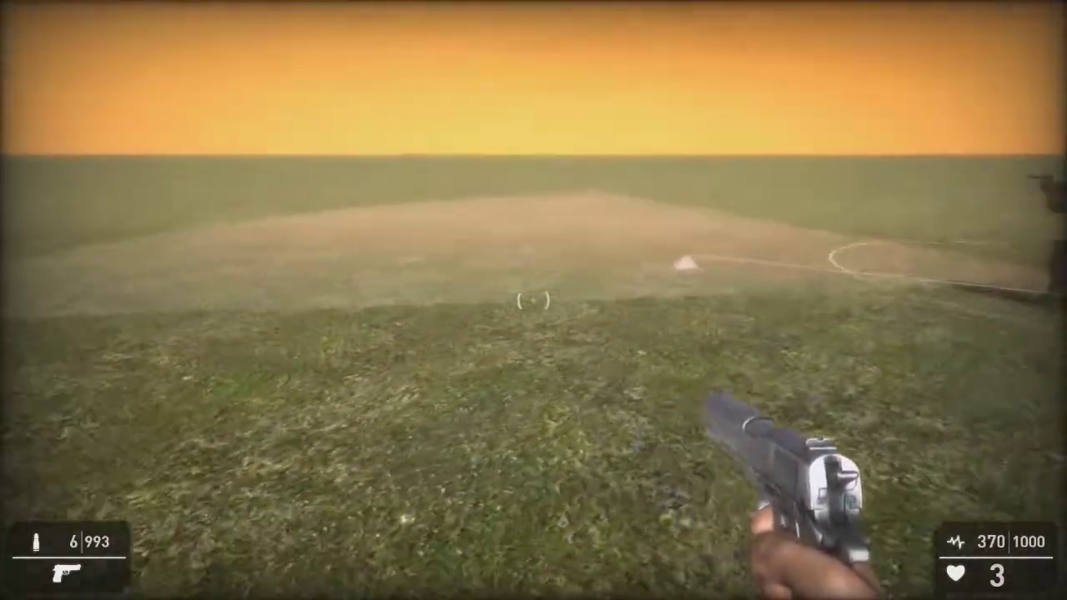
left_click(534, 300)
left_click(533, 300)
left_click(533, 300)
left_click(534, 300)
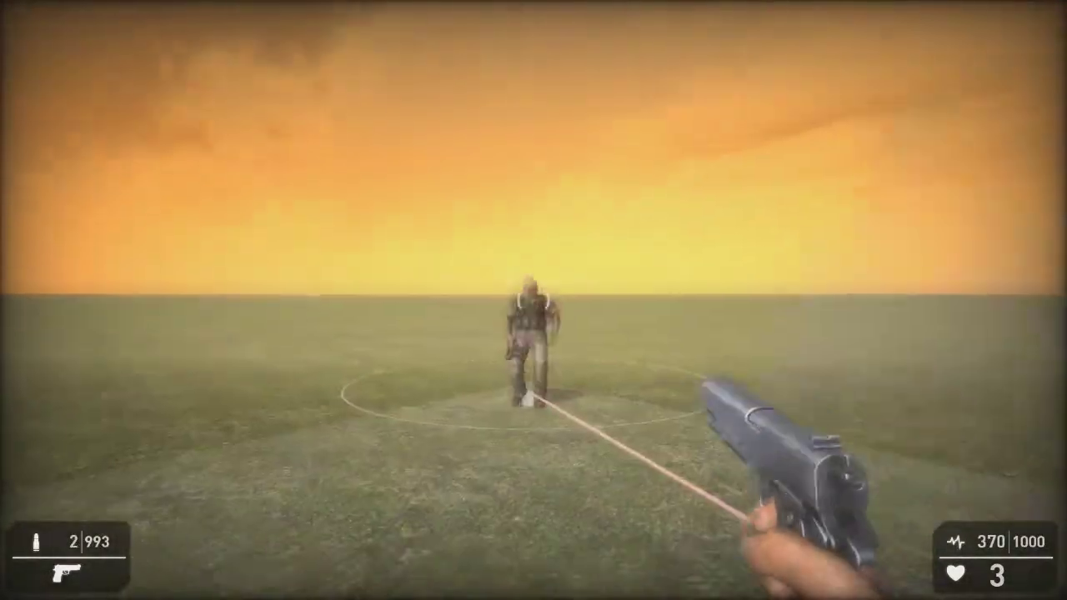
left_click(534, 300)
left_click(533, 300)
key("r")
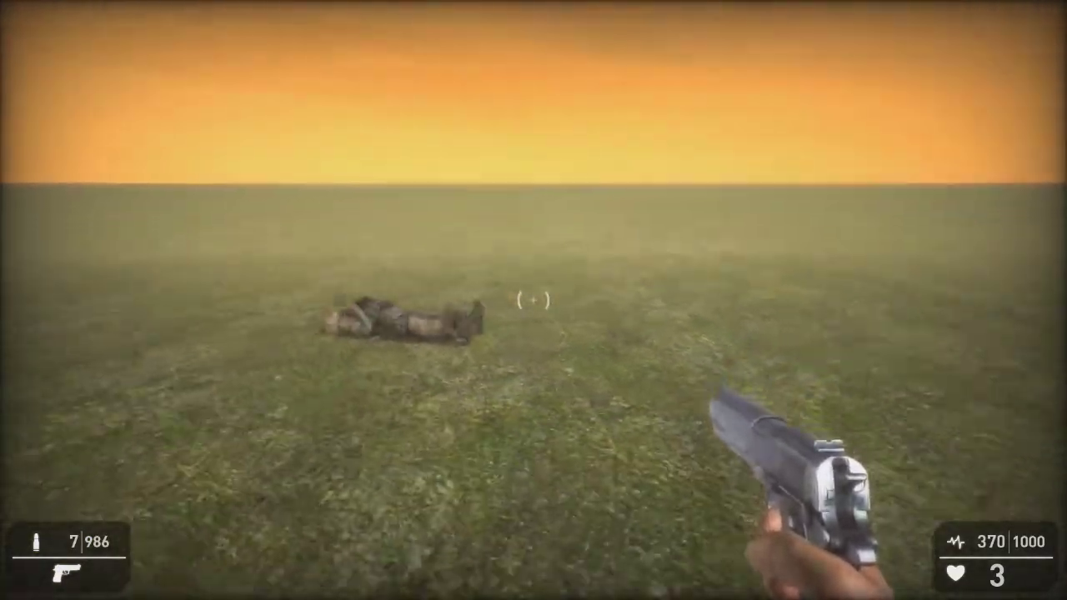
key("Escape")
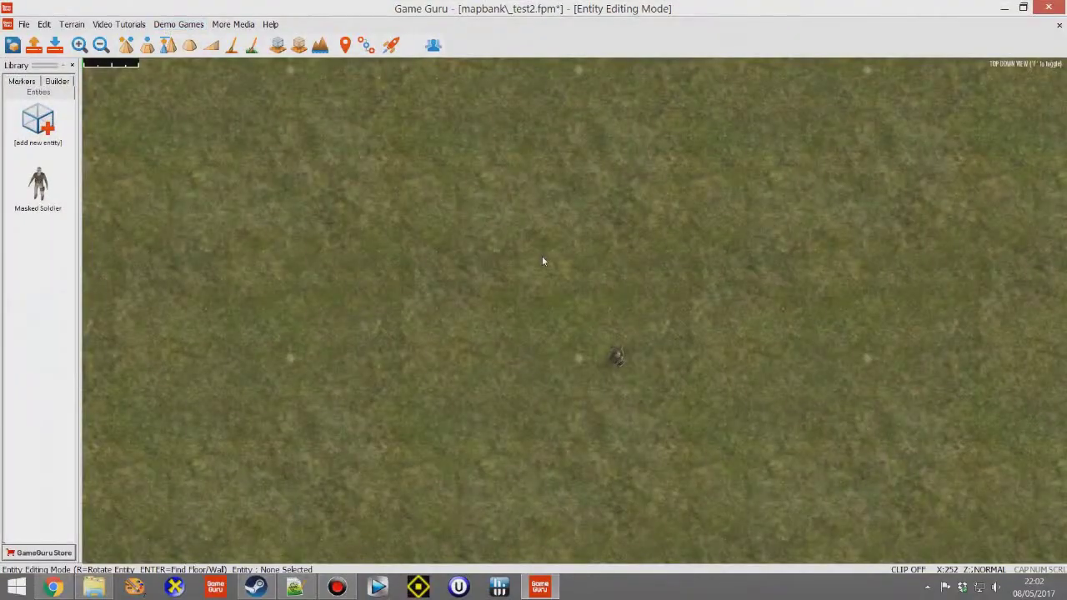
scroll(571, 176, "down", 4)
scroll(571, 176, "up", 2)
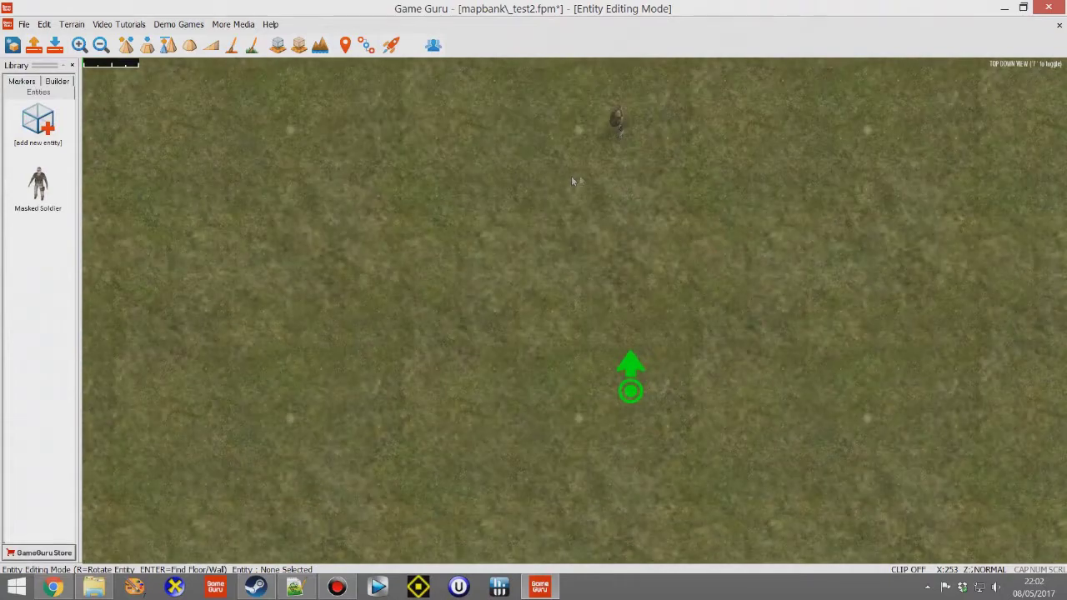
- Move the player start marker farther away from the soldier
left_click(631, 385)
left_click_drag(658, 427, 650, 496)
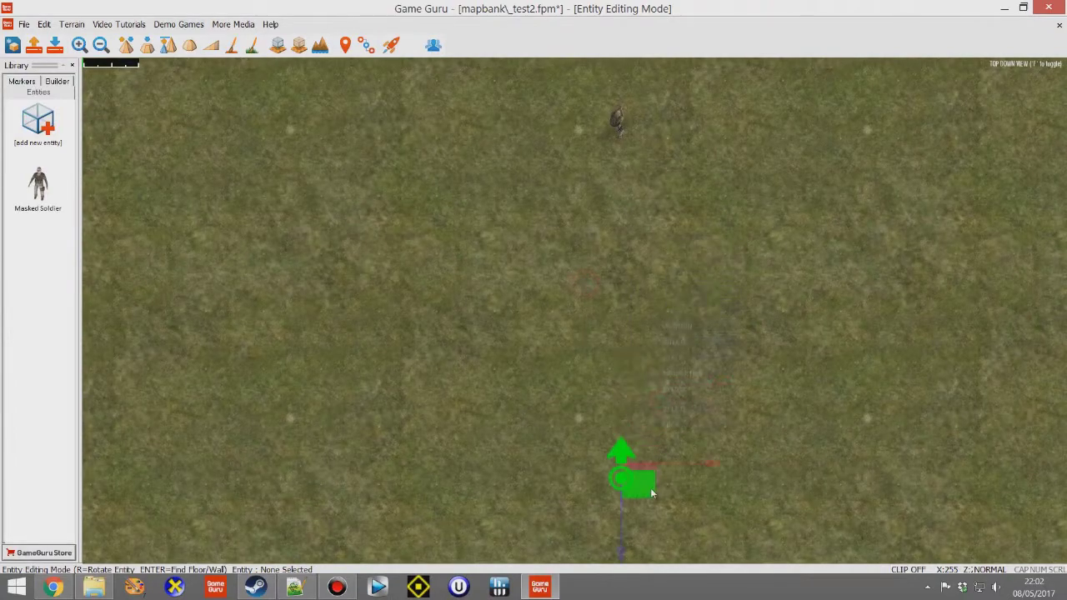
- Rename the soldier as bot, set Spawn At Start? to No in its properties, and apply the changes
left_click(624, 132)
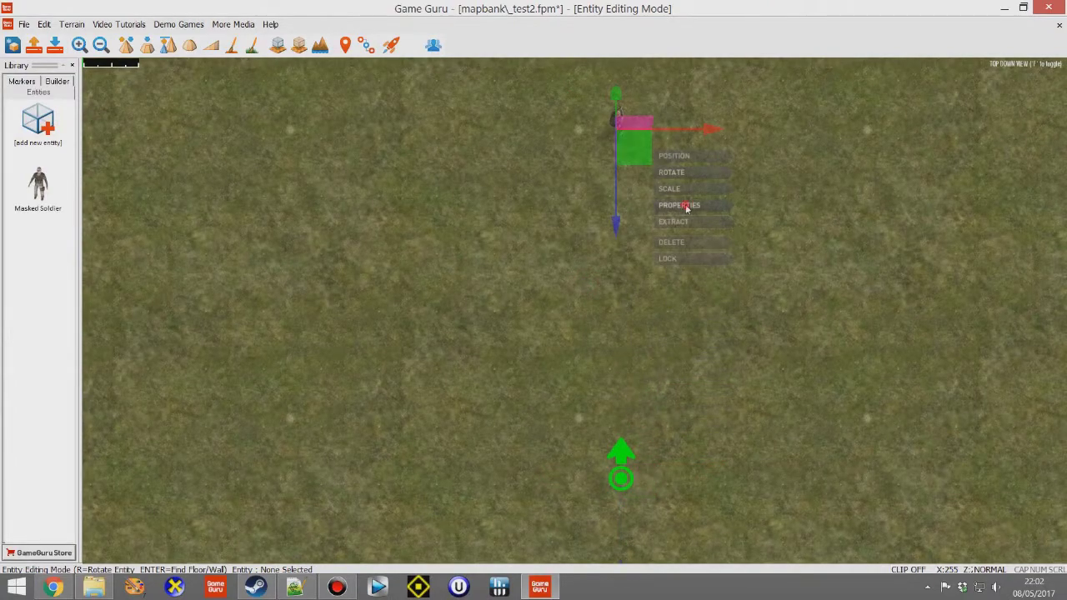
left_click(687, 207)
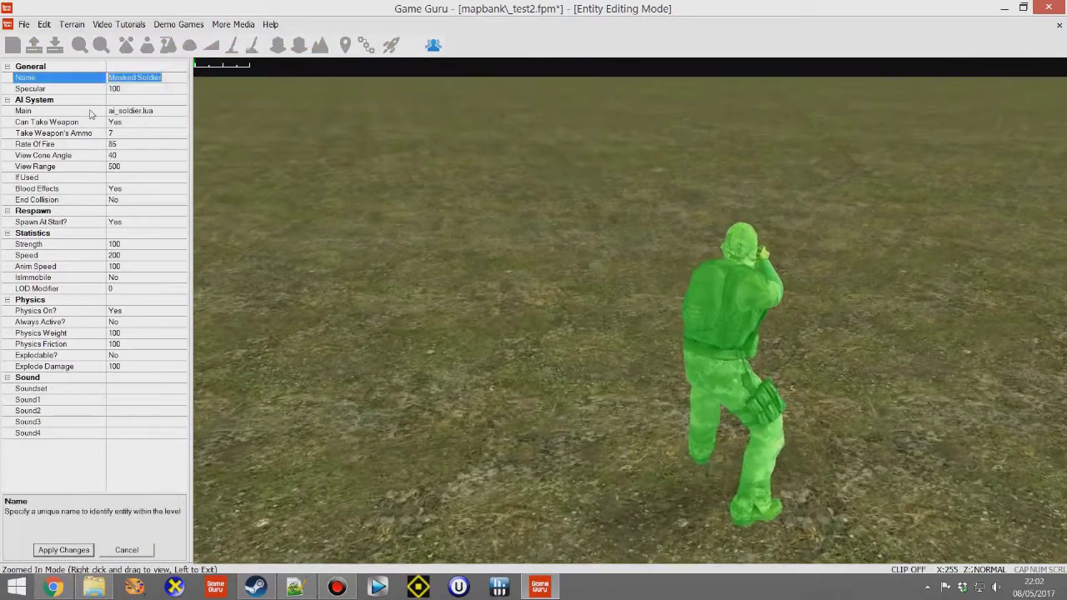
type("bot")
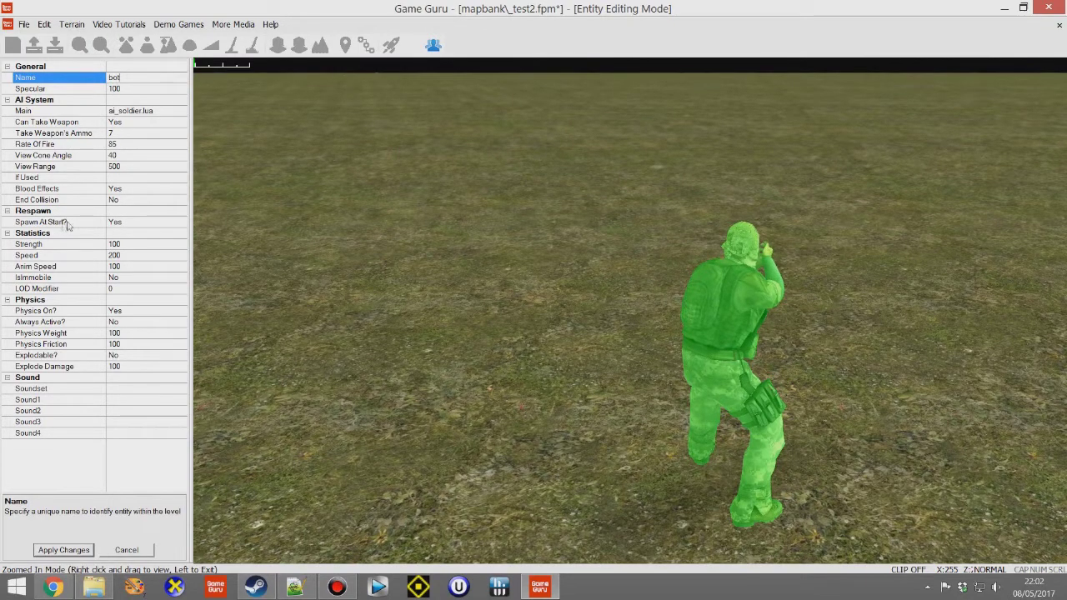
left_click(177, 221)
left_click(152, 240)
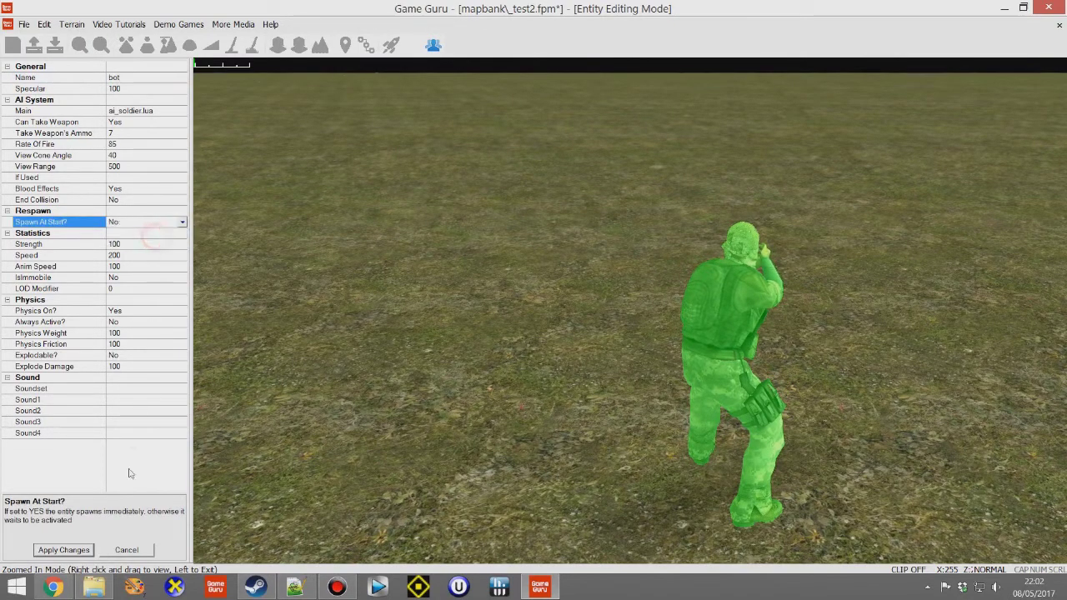
left_click(643, 385)
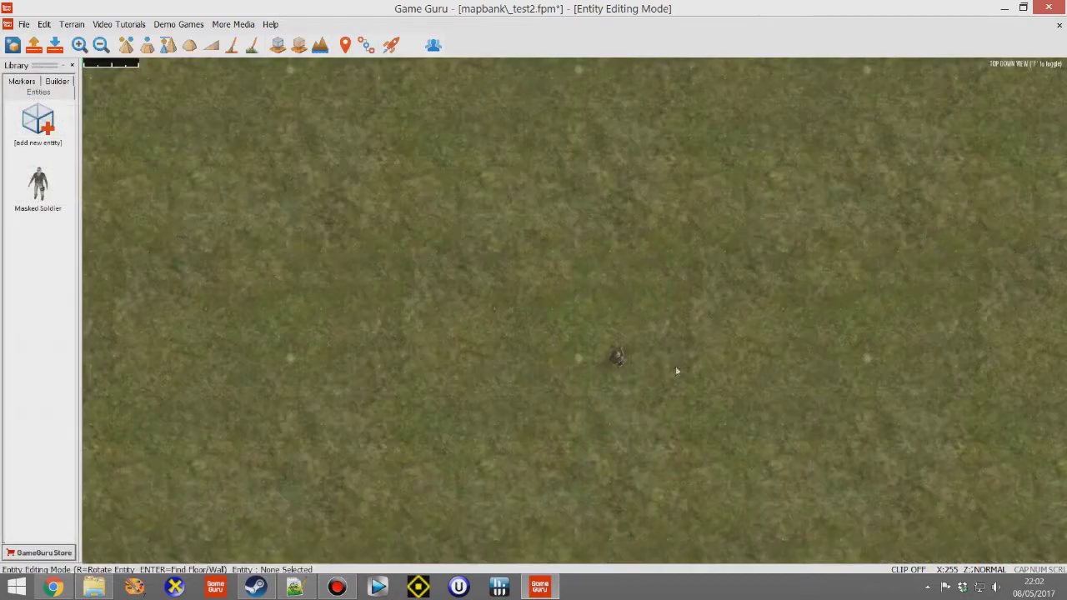
- Place a Trigger Zone marker on the ground between the player start and the soldier
key("s")
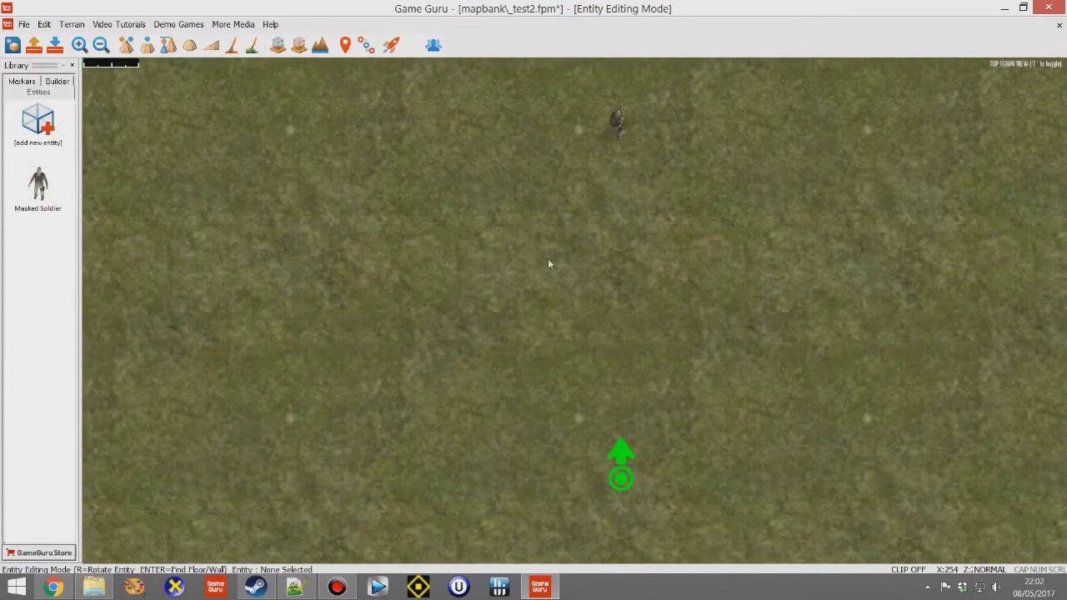
left_click(17, 79)
left_click_drag(69, 231, 67, 499)
scroll(66, 467, "up", 1)
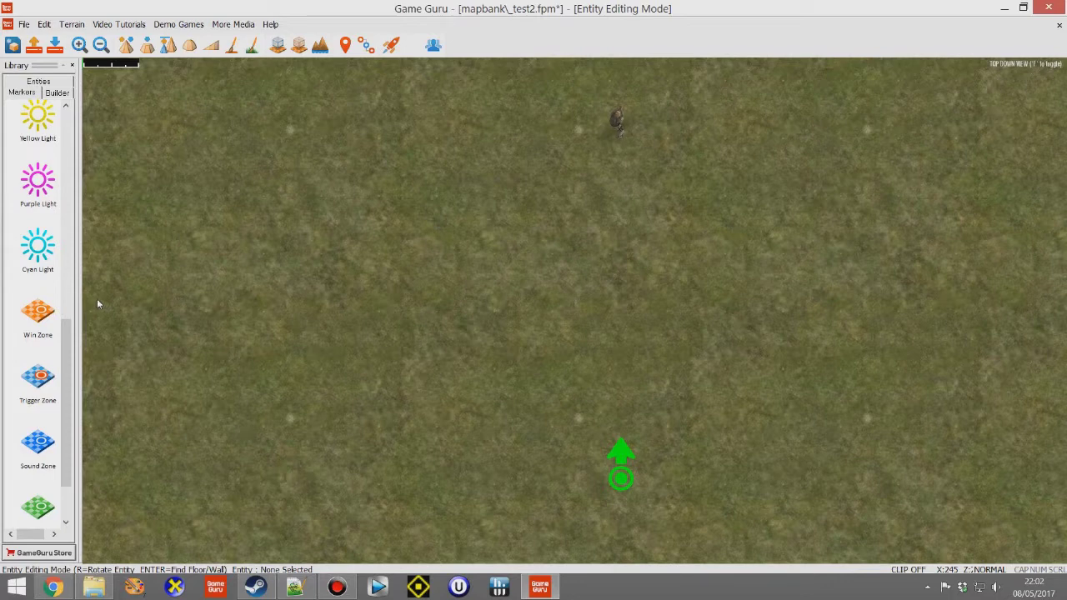
left_click(37, 379)
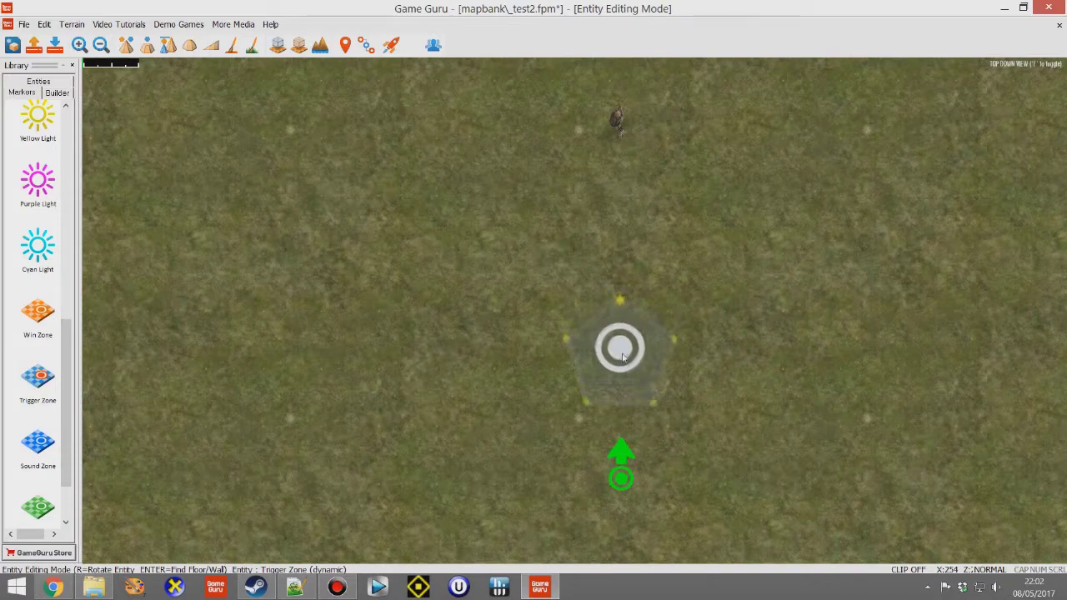
left_click(622, 357)
scroll(572, 362, "down", 2)
scroll(576, 347, "up", 2)
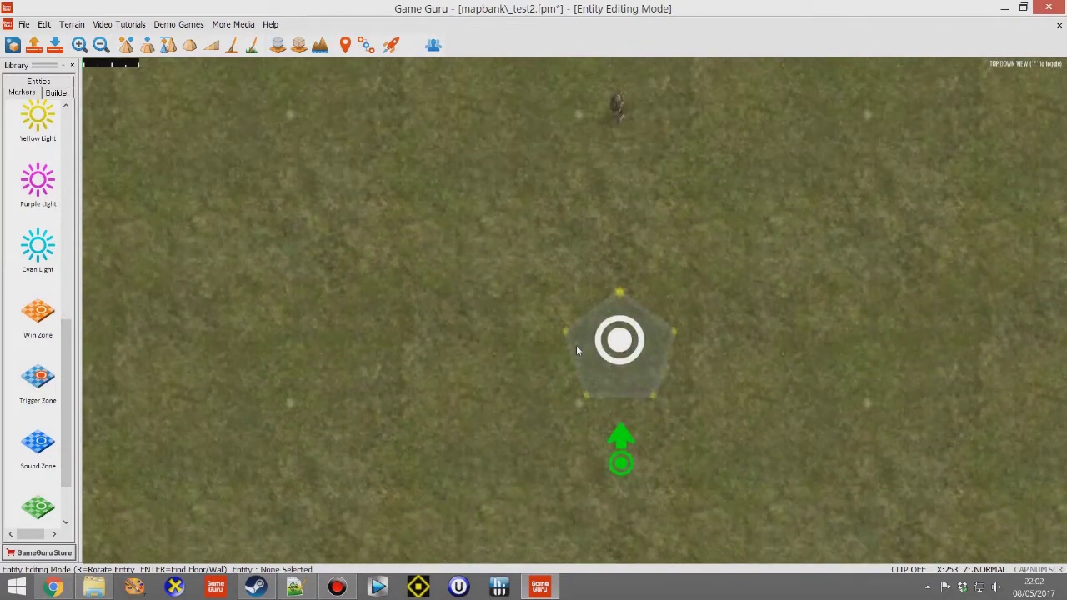
scroll(596, 338, "down", 3)
key("w")
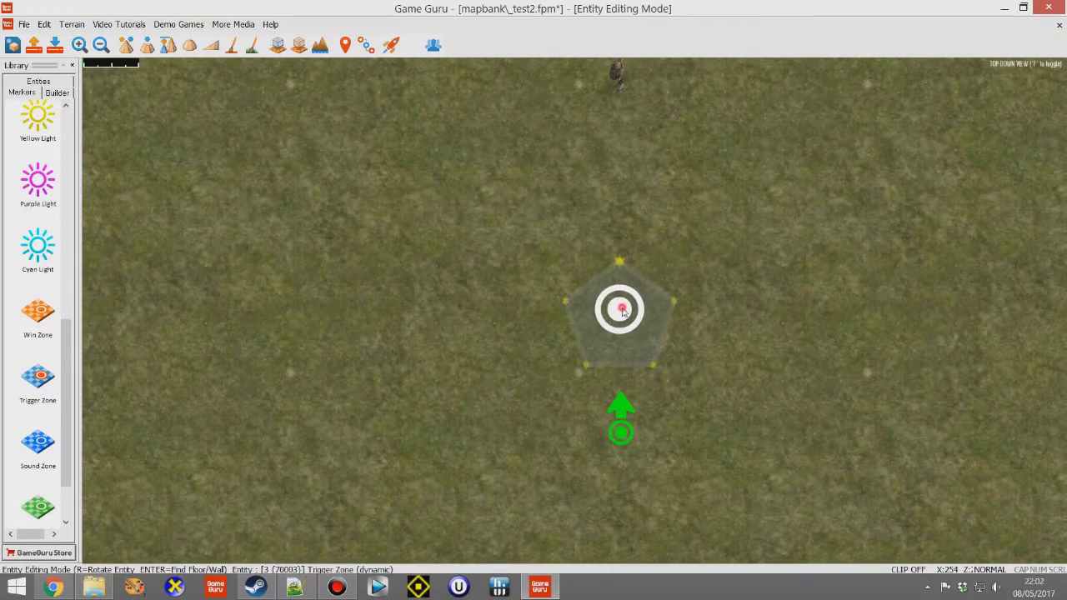
- Set the trigger zone's If Used property to bot and apply the change
left_click(622, 311)
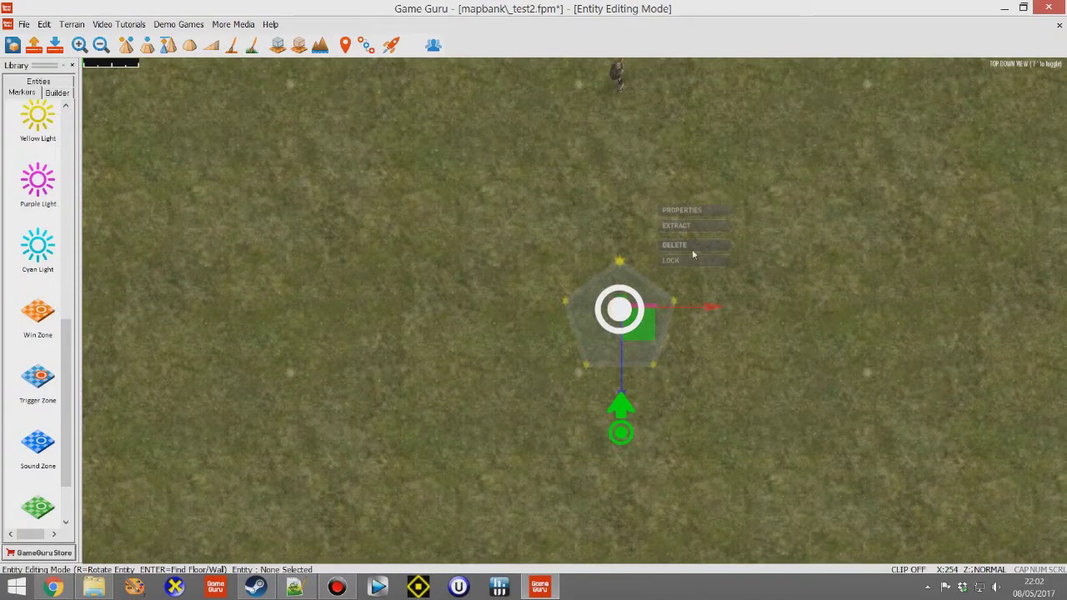
left_click(686, 212)
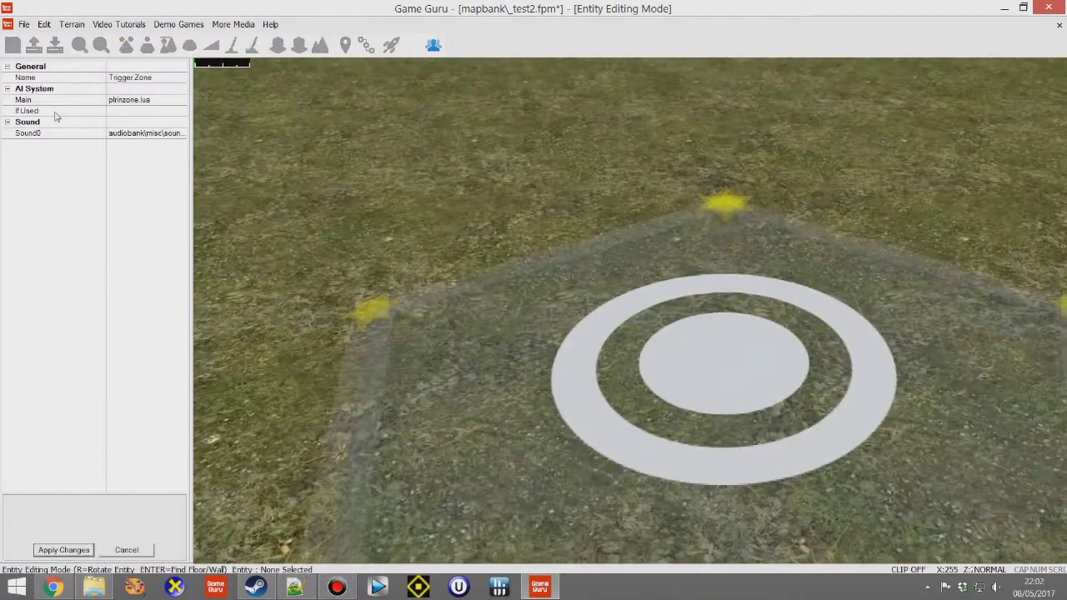
left_click(112, 111)
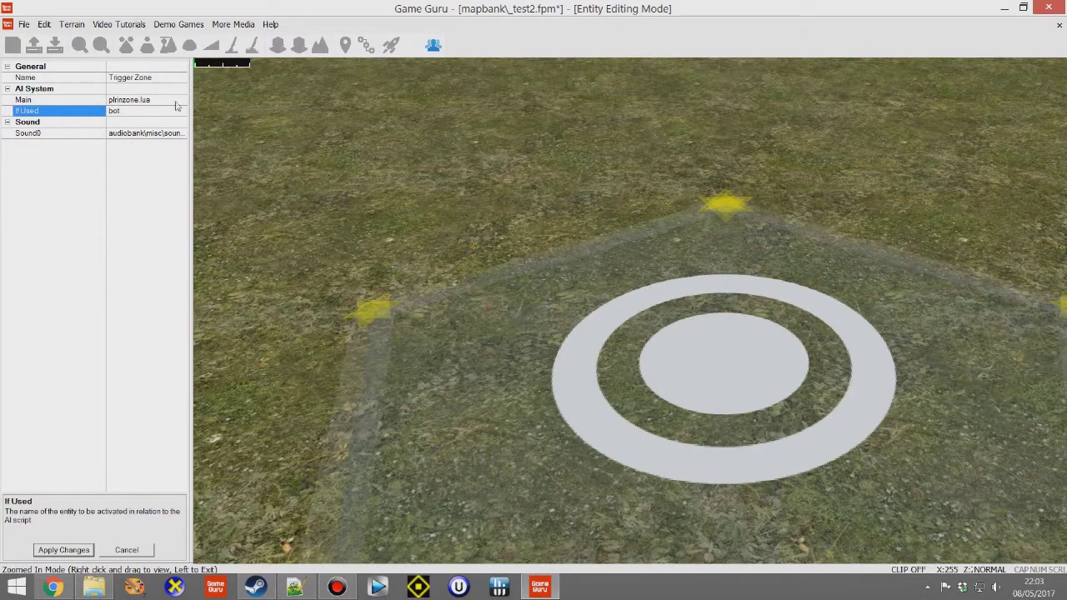
left_click(64, 550)
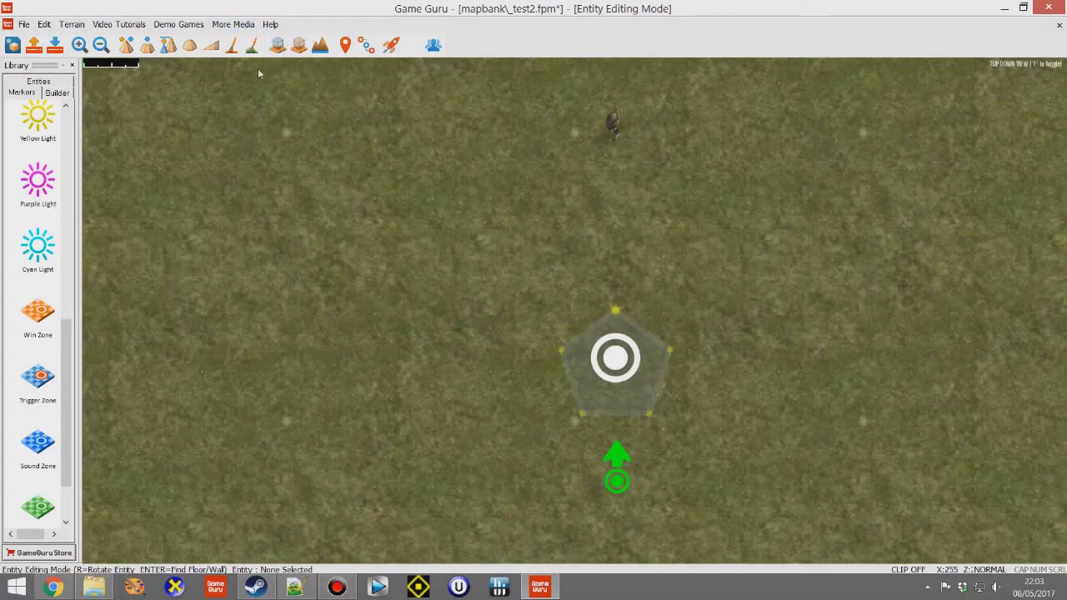
- Paint the terrain under the trigger zone with the first ground texture using a smaller brush, and return to entity editing
left_click(230, 45)
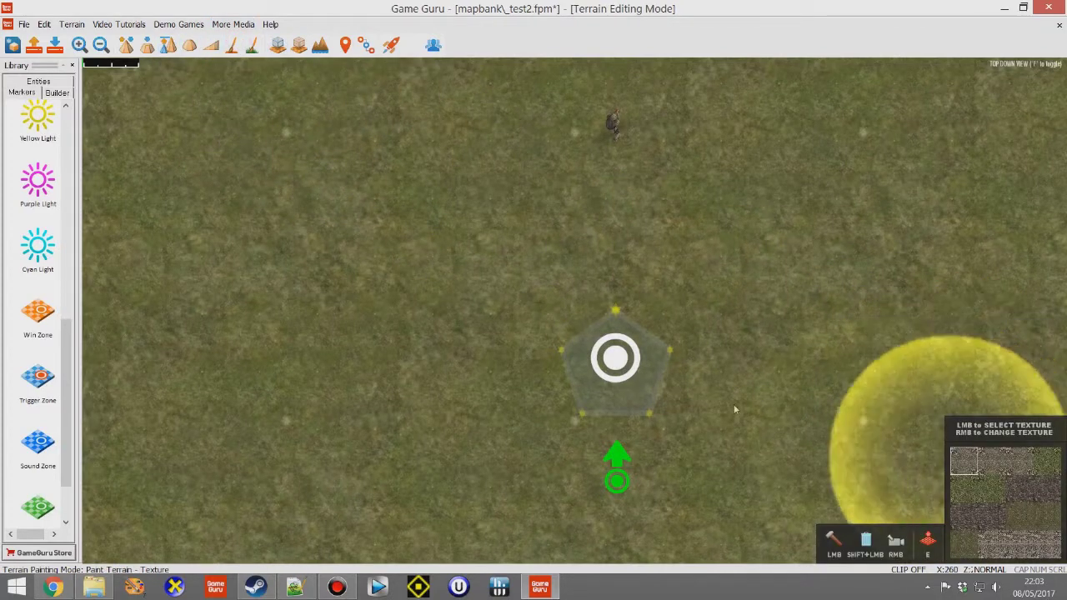
scroll(607, 344, "down", 5)
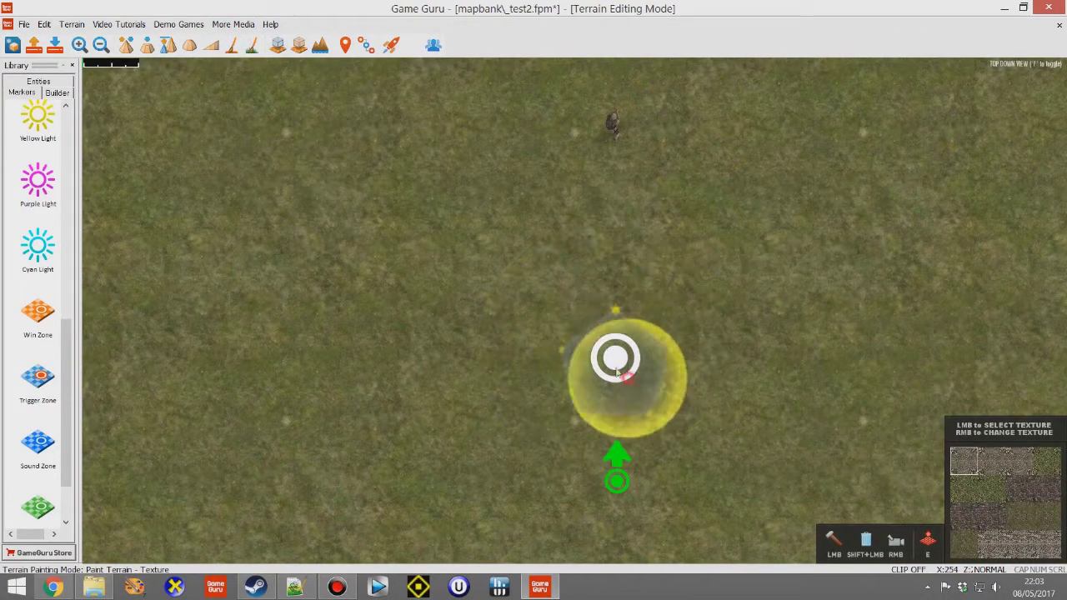
mouse_move(614, 379)
left_mouse_down()
mouse_move(641, 340)
mouse_move(627, 394)
mouse_move(578, 359)
mouse_move(608, 382)
left_mouse_up()
key("e")
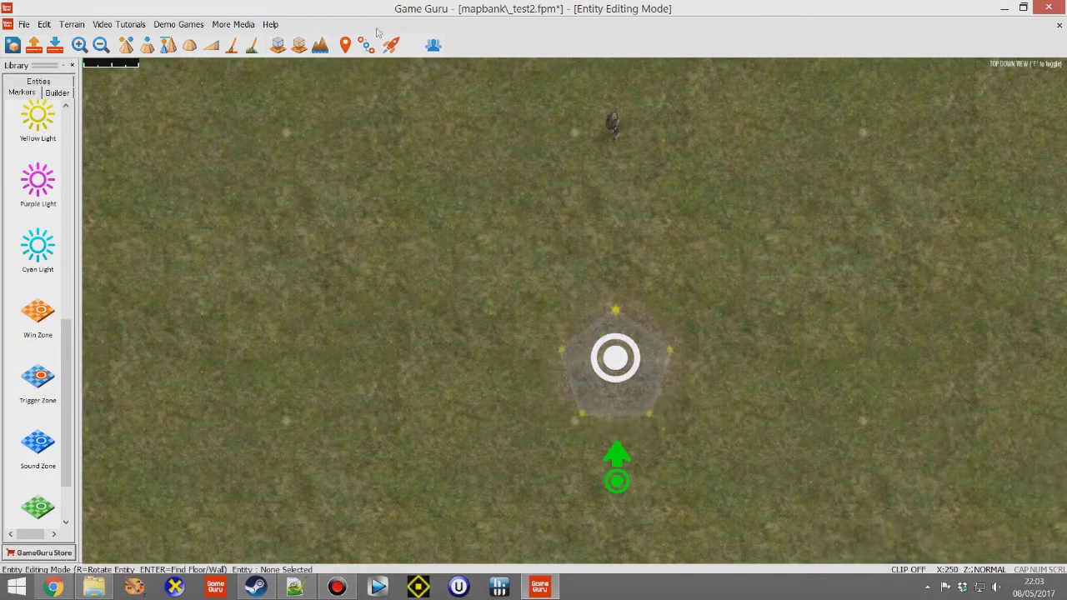
- Run a test game with debug visuals on and enter the trigger zone to check the soldier's activation
left_click(391, 44)
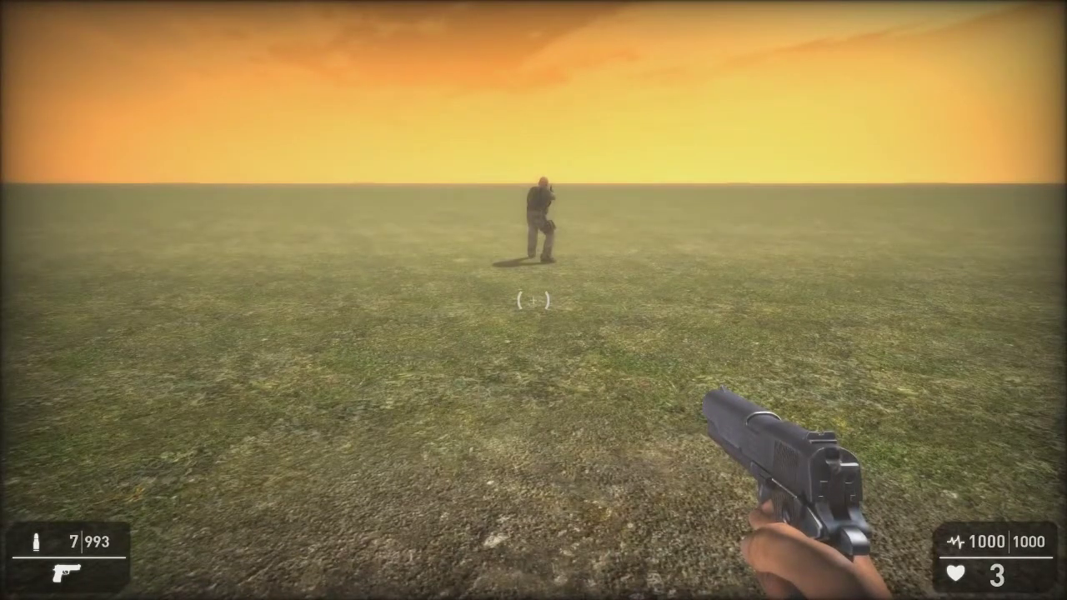
key("Tab")
key("Tab")
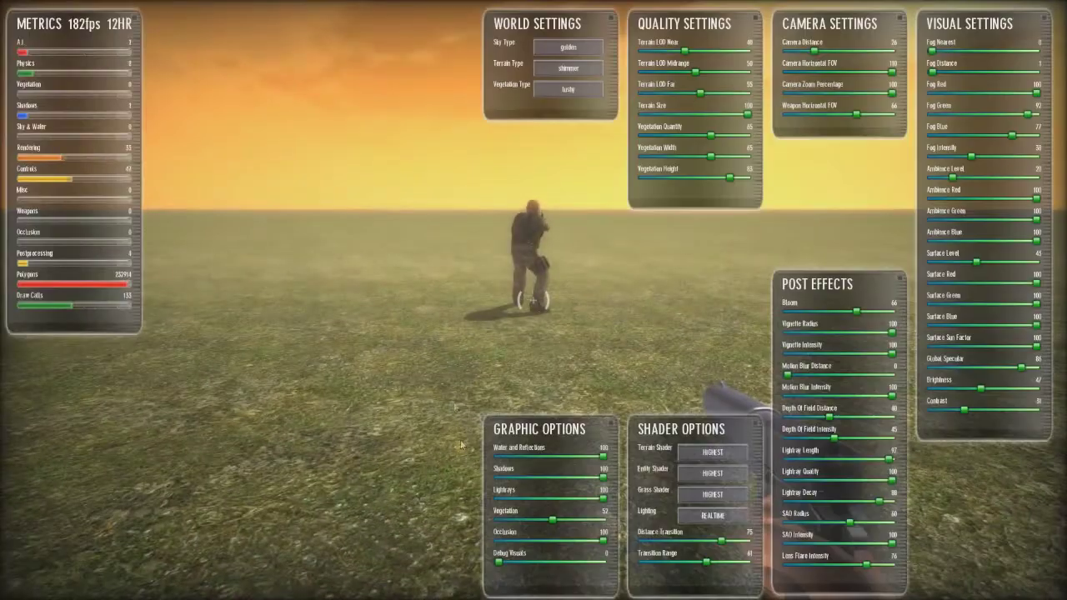
key("Tab")
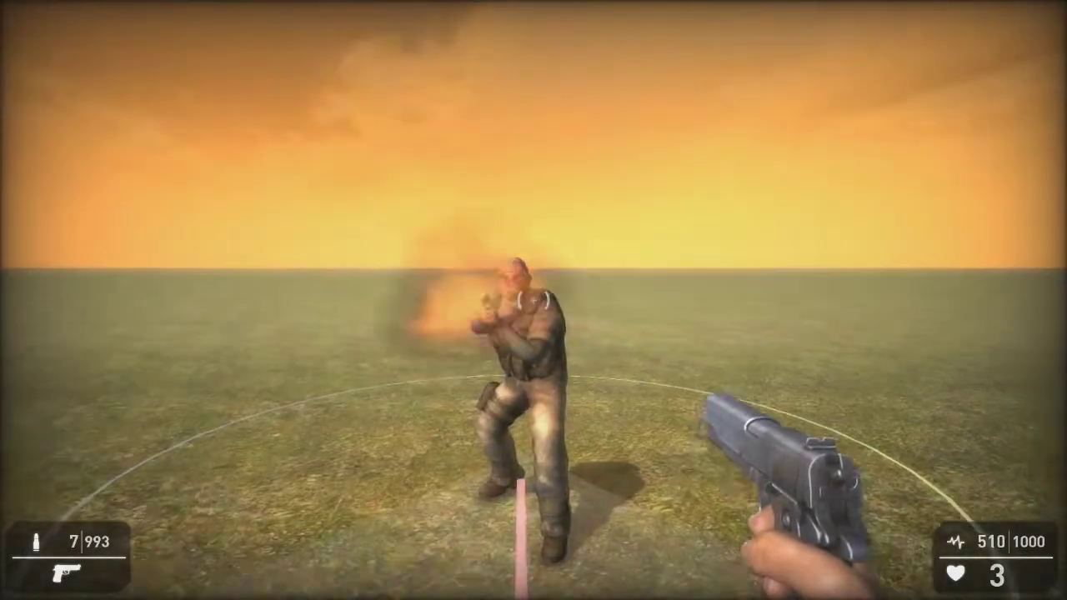
- Shoot the activated soldier dead, collect its ammo, and quit the test game
left_click(534, 300)
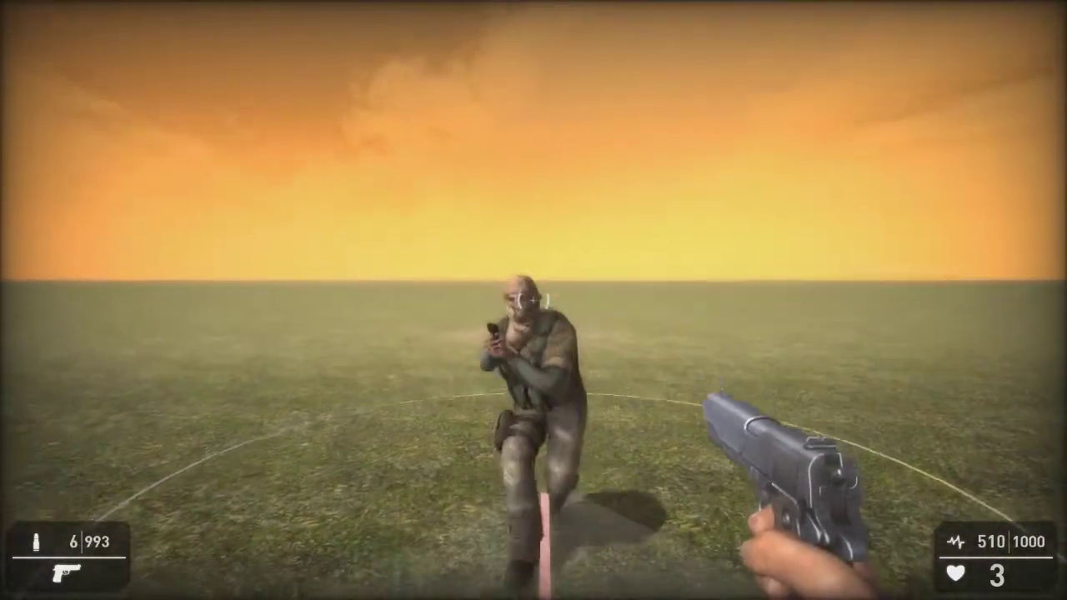
left_click(534, 300)
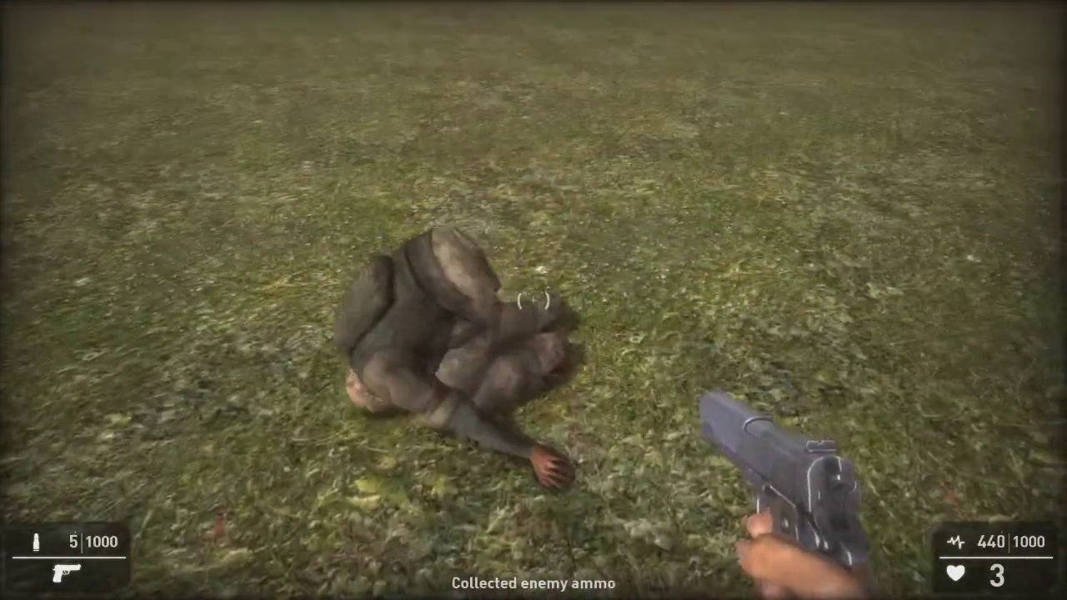
key("Escape")
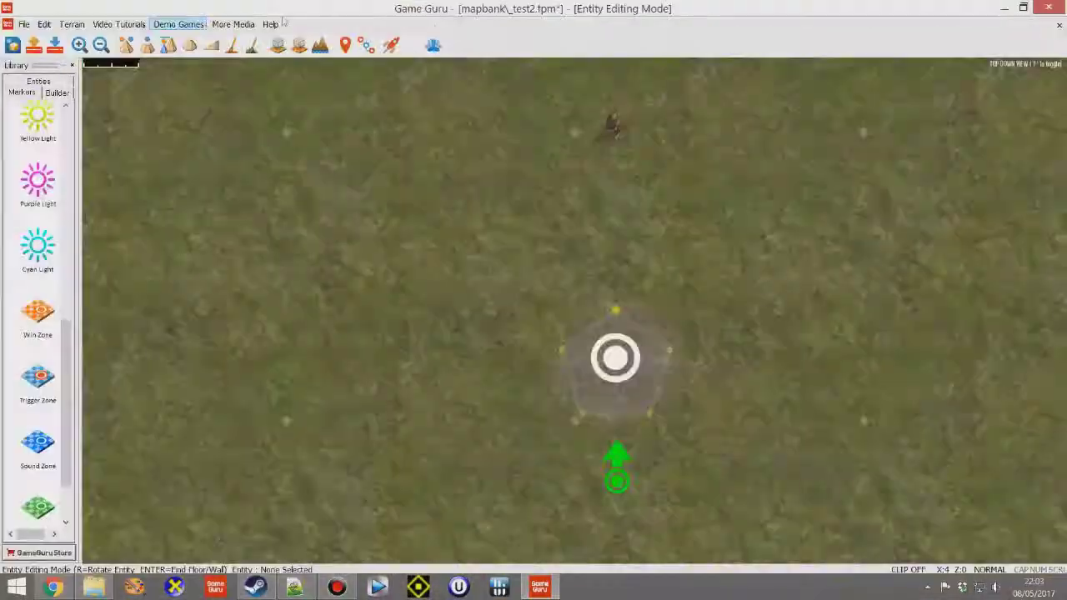
- Duplicate the bot soldier and position the two soldiers apart beyond the trigger zone, both turned toward it
left_click(612, 125)
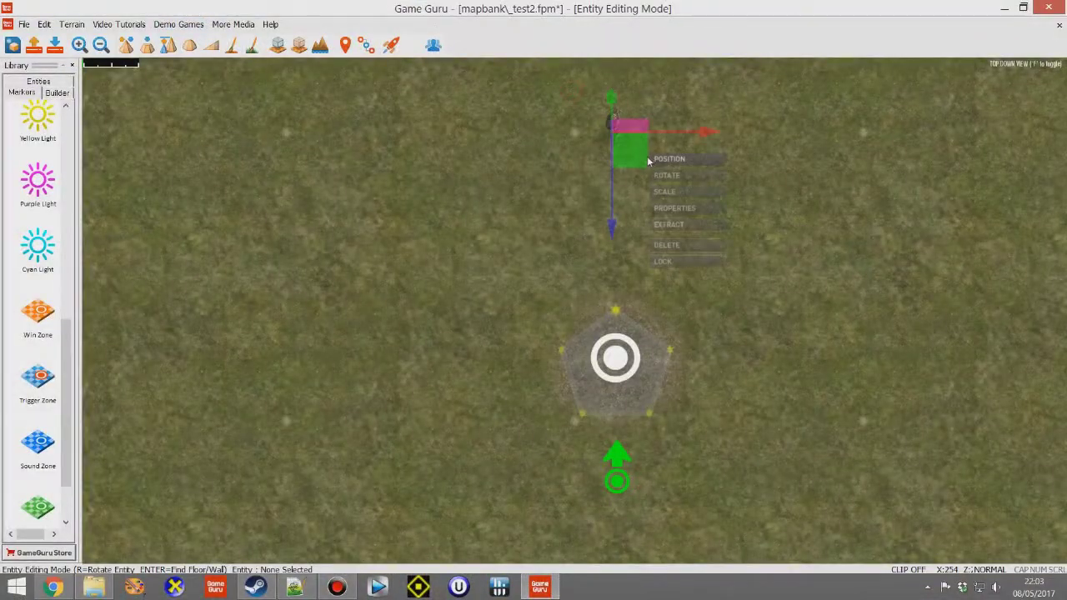
left_click(679, 223)
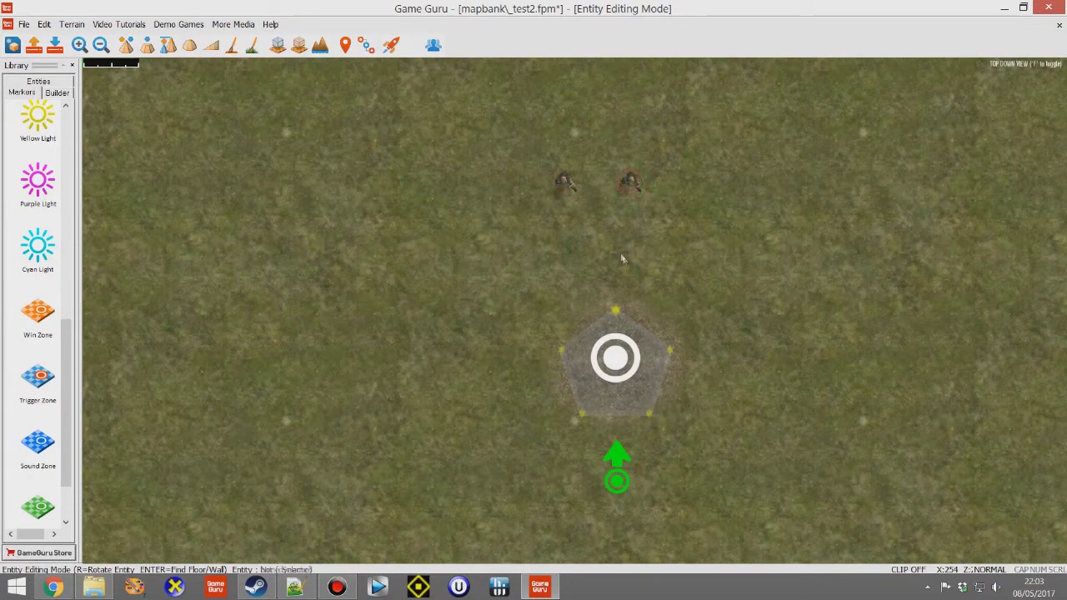
left_click(615, 165)
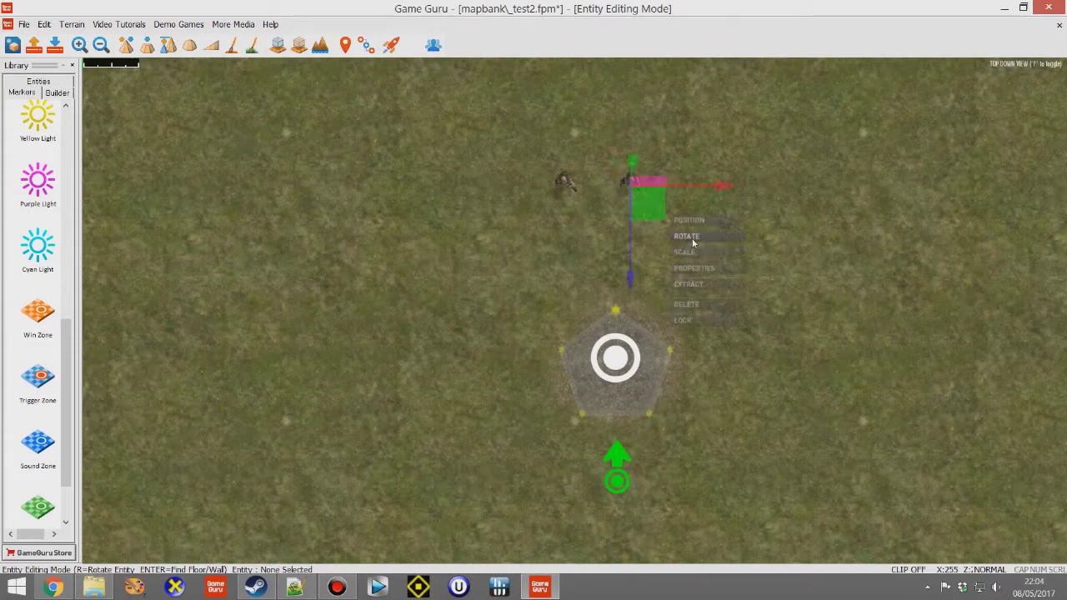
left_click(695, 285)
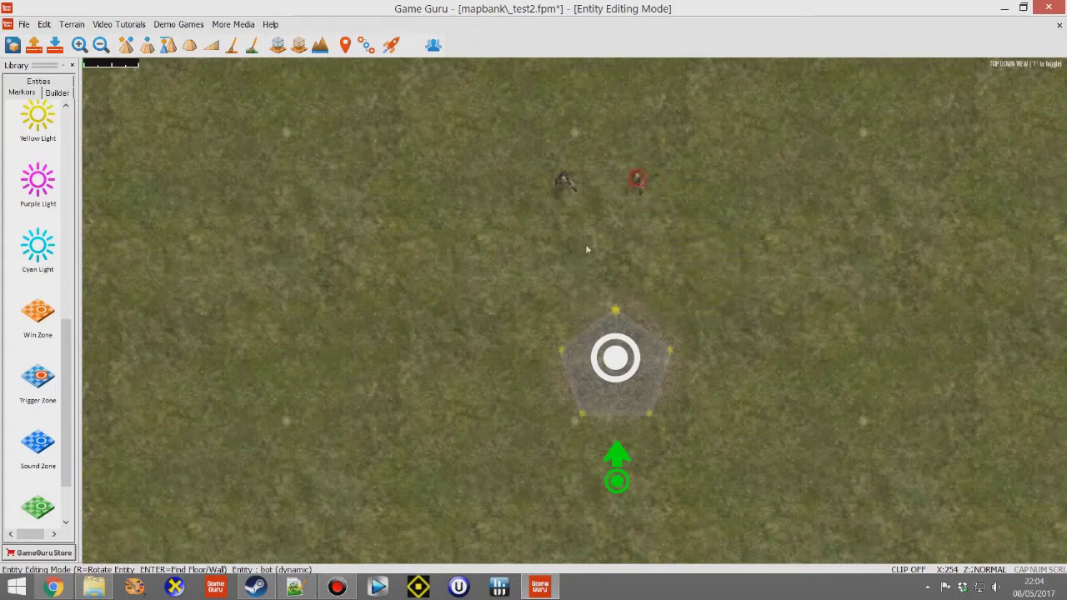
left_click(566, 185)
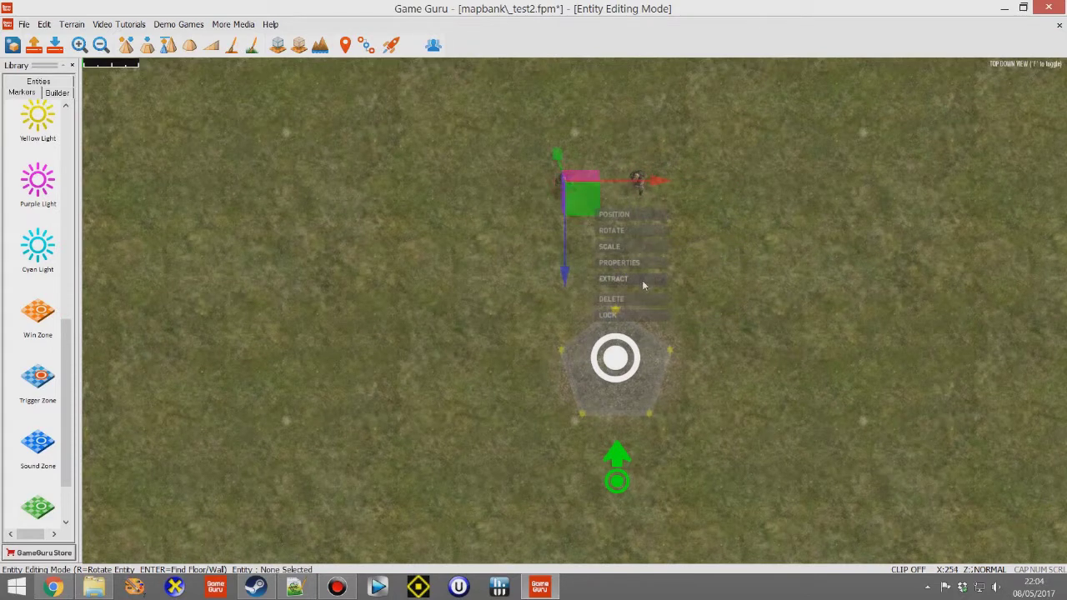
left_click(622, 283)
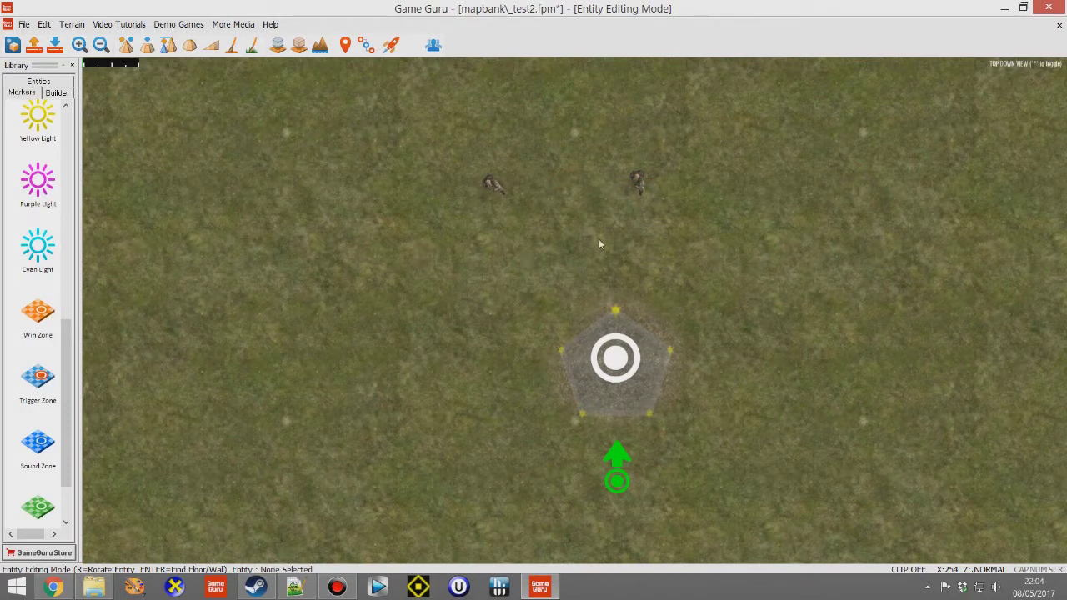
- Run a test game, walk into the trigger zone to activate both soldiers, and shoot them dead with aimed shots
left_click(391, 46)
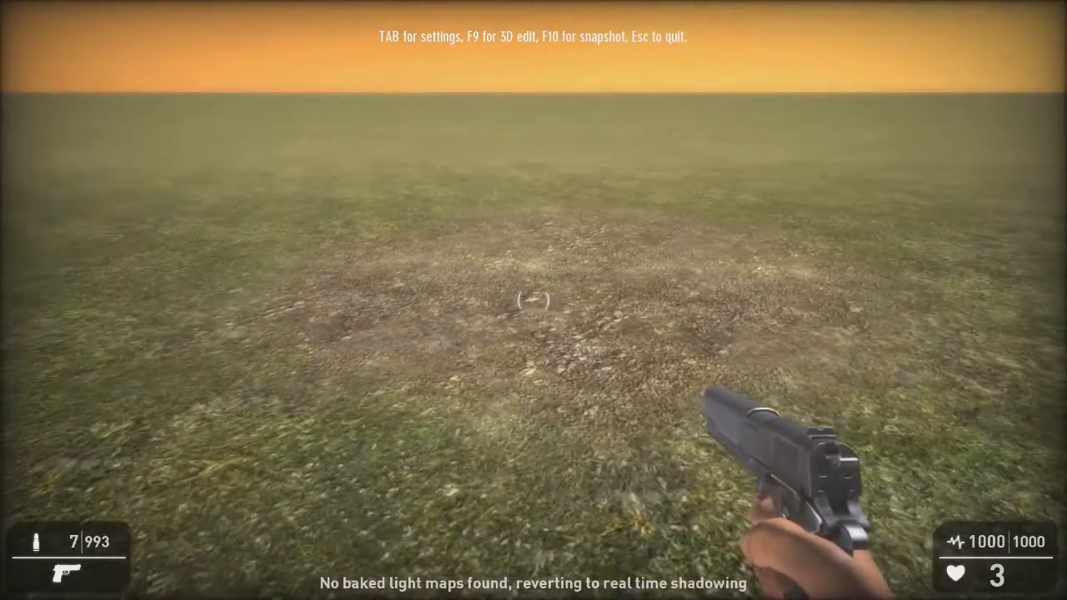
key("w")
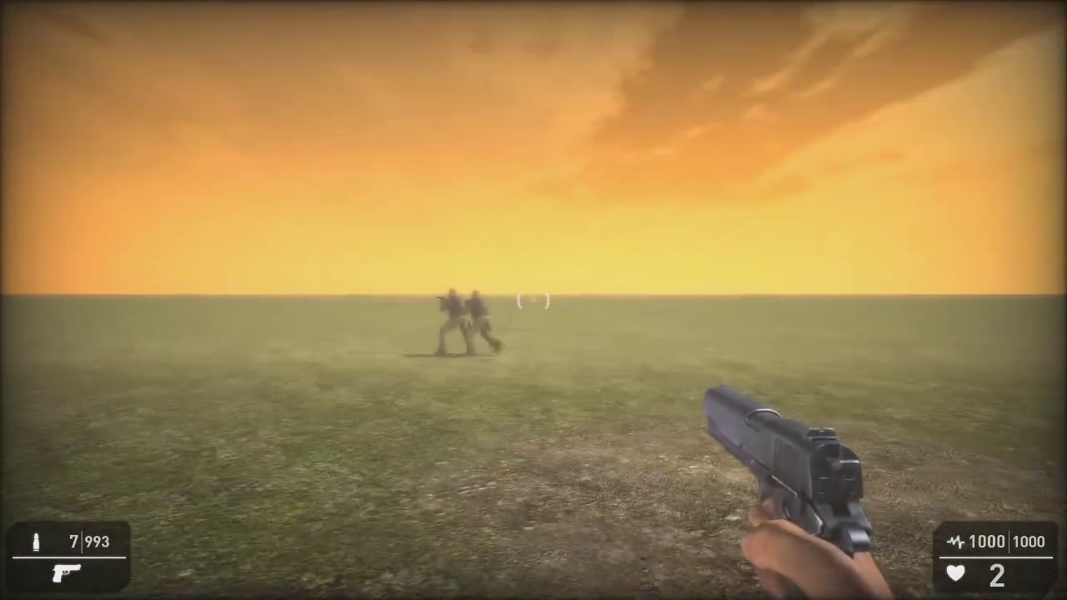
right_click(533, 300)
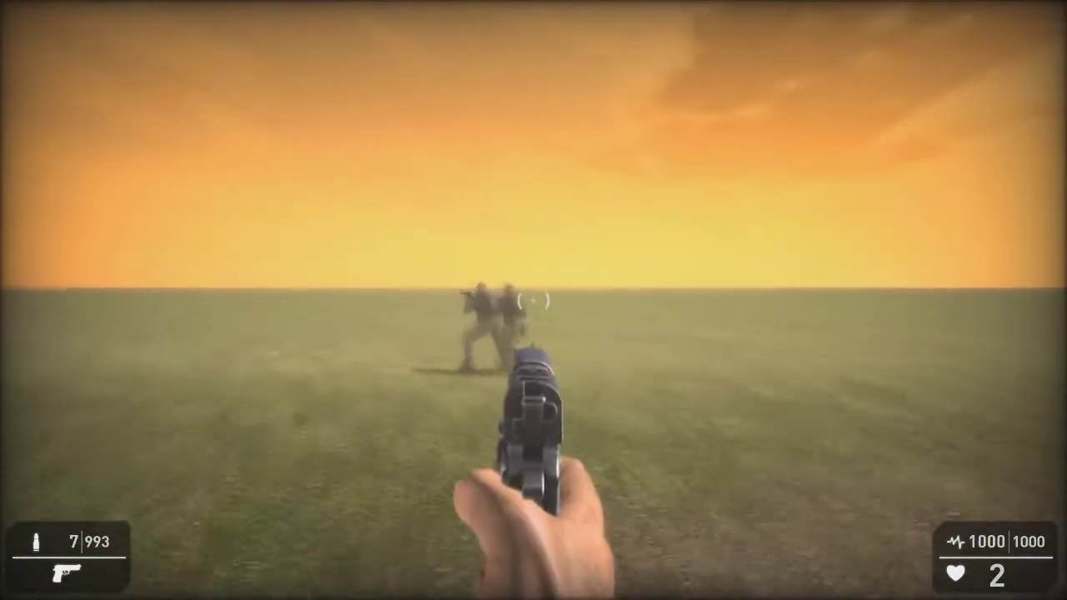
left_click(533, 300)
left_click(534, 301)
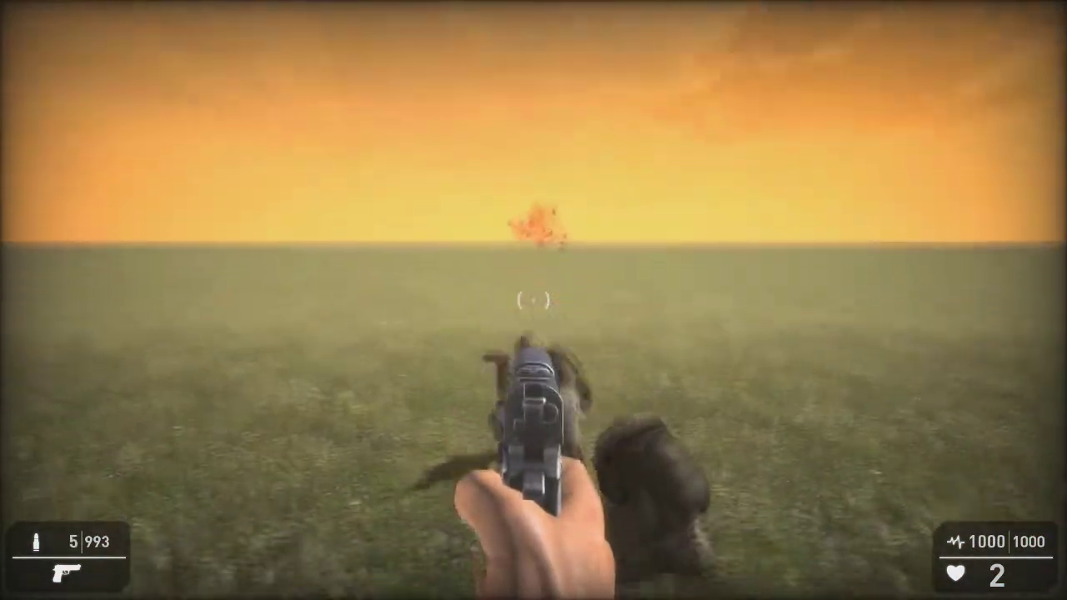
right_click(533, 301)
- Collect the dead soldiers' ammo and walk around the bodies to examine them
key("w")
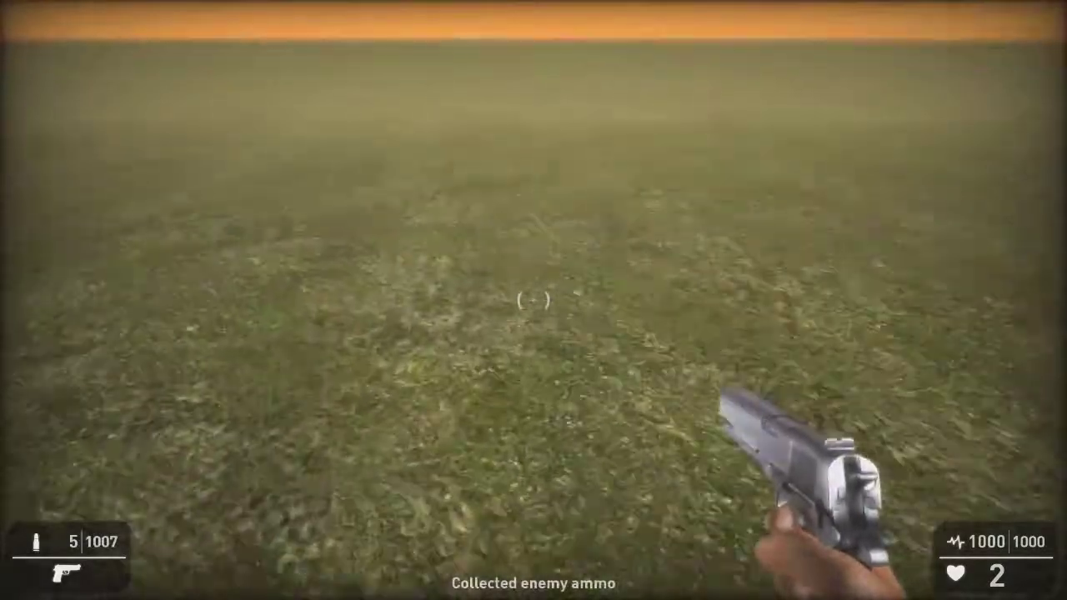
key("s")
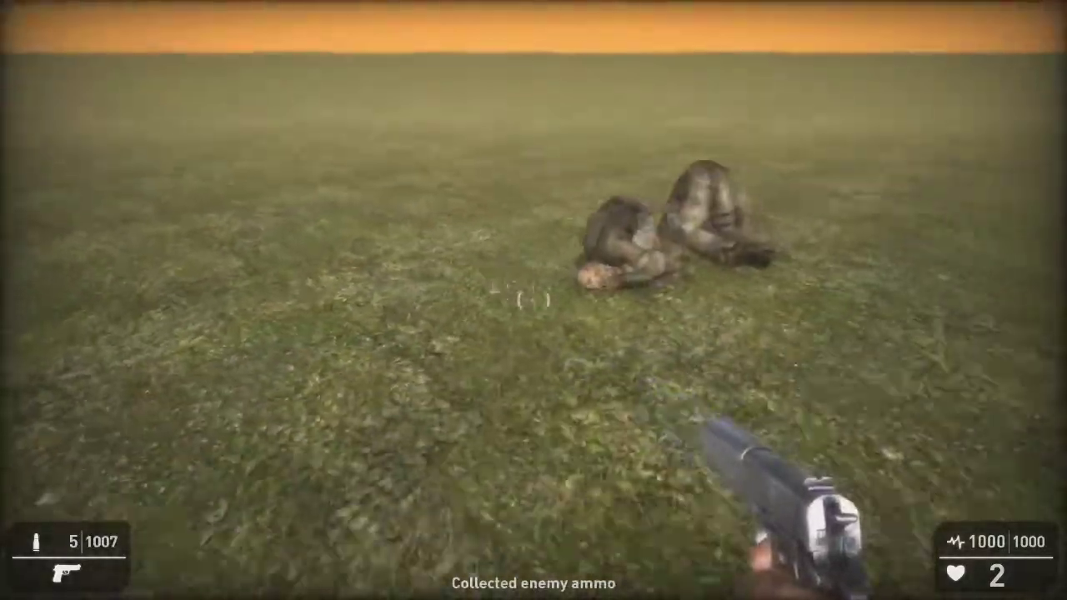
key("s")
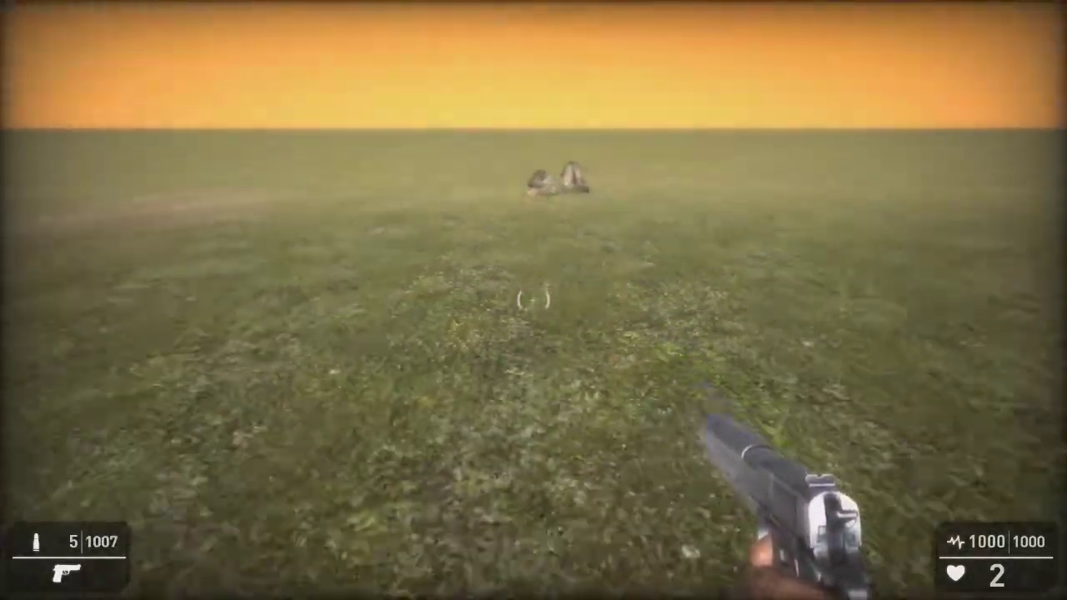
key("w")
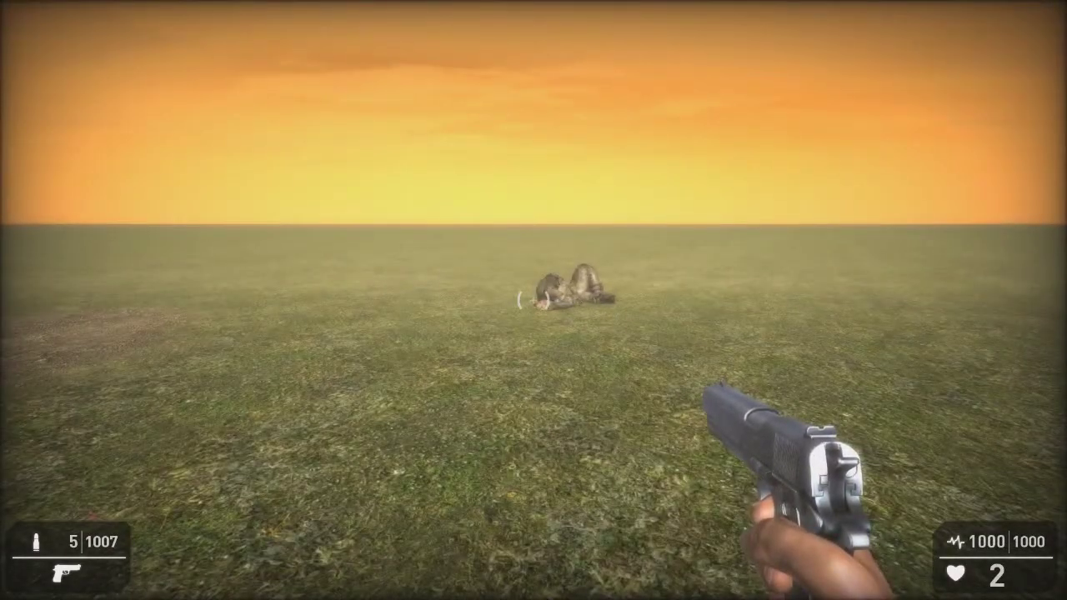
key("w")
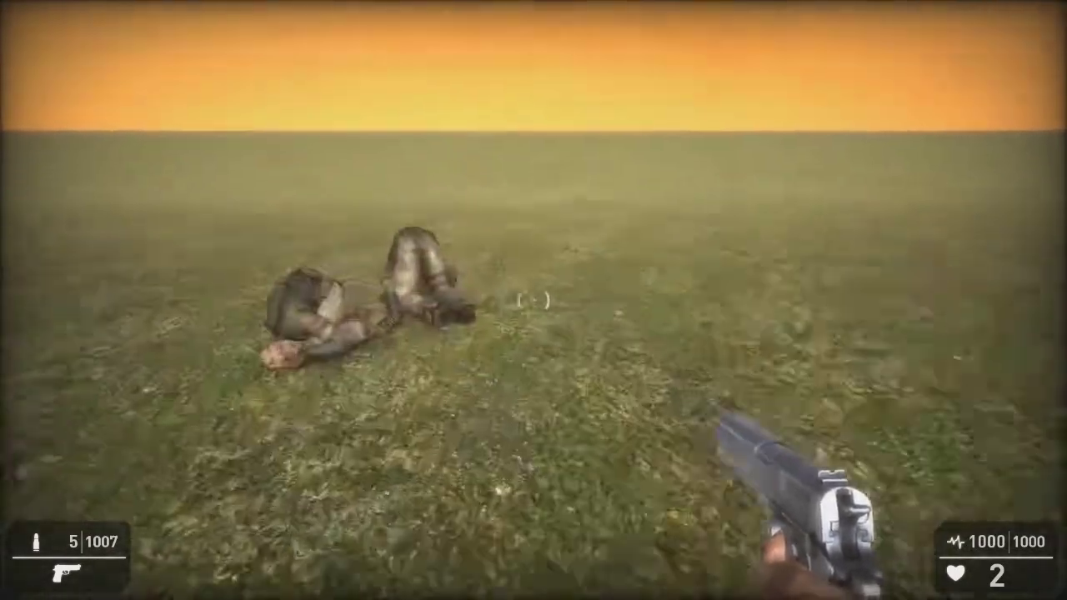
key("s")
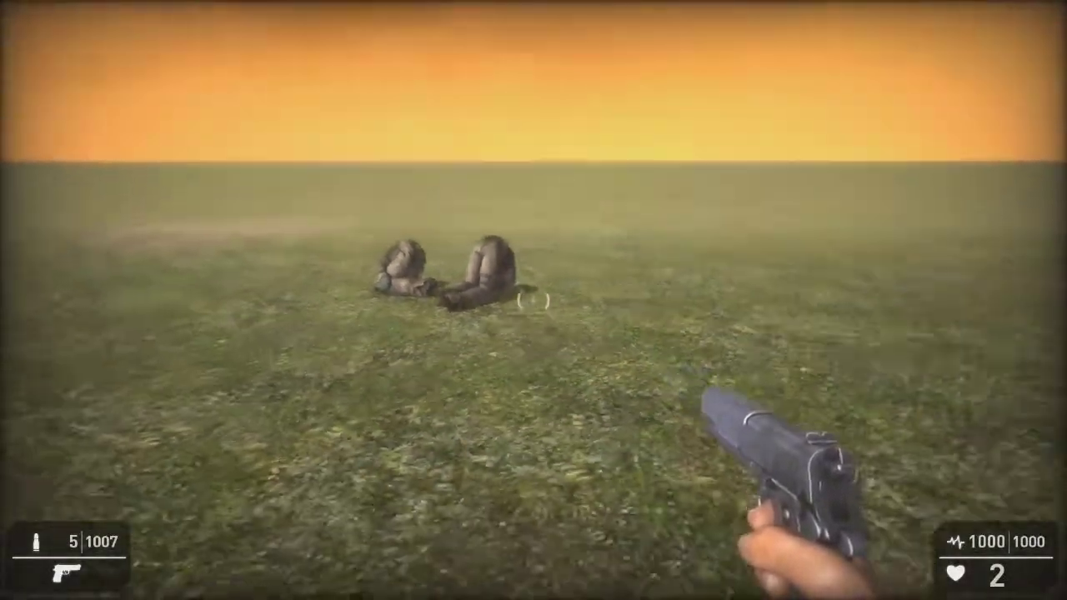